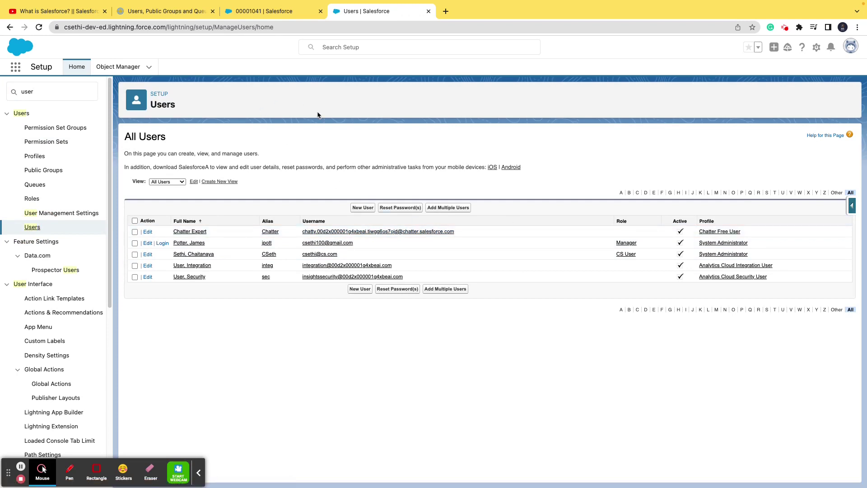
- Check the open case record, return to the users list, and open the record of the user with the Manager role
left_click(279, 12)
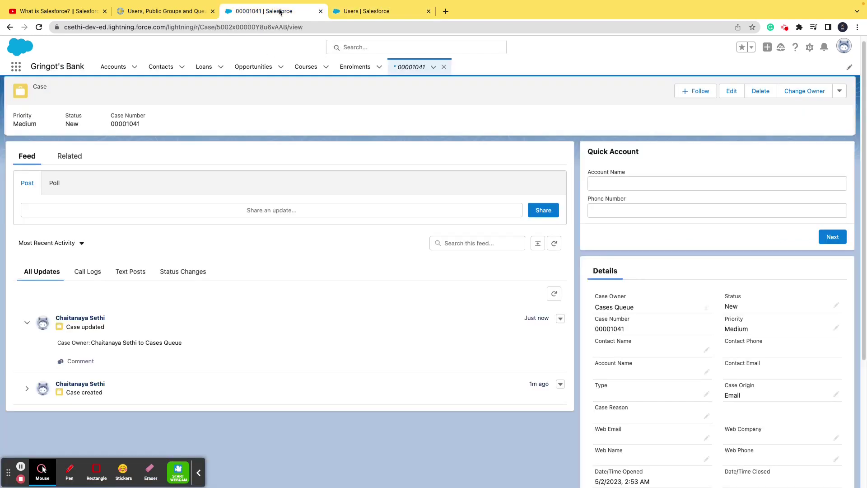
left_click(363, 13)
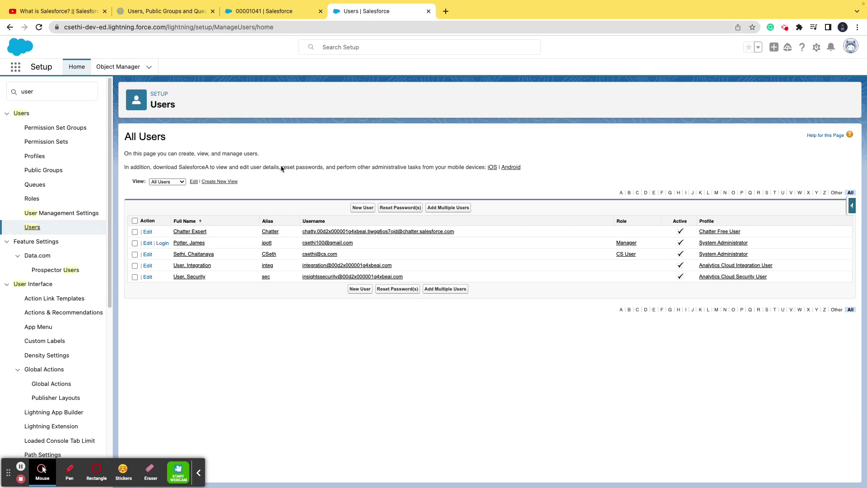
left_click(195, 243)
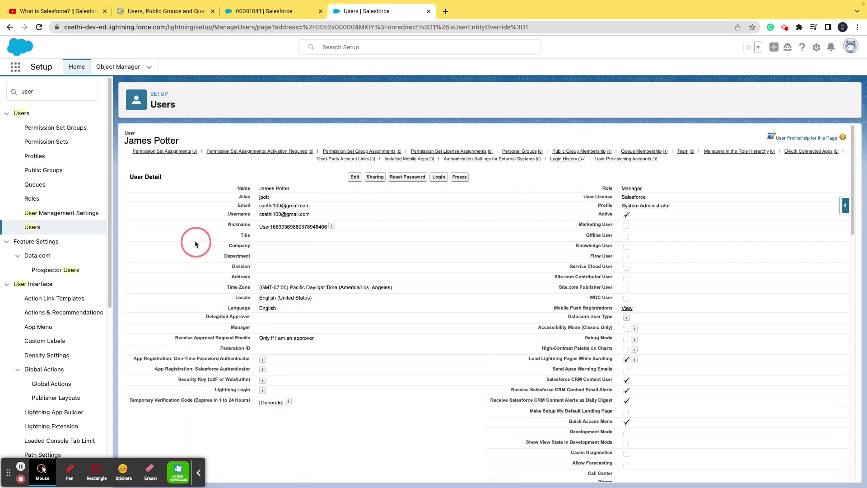
- Switch to the Prezi presentation and advance from the Users slide to the Profiles slide
left_click(184, 13)
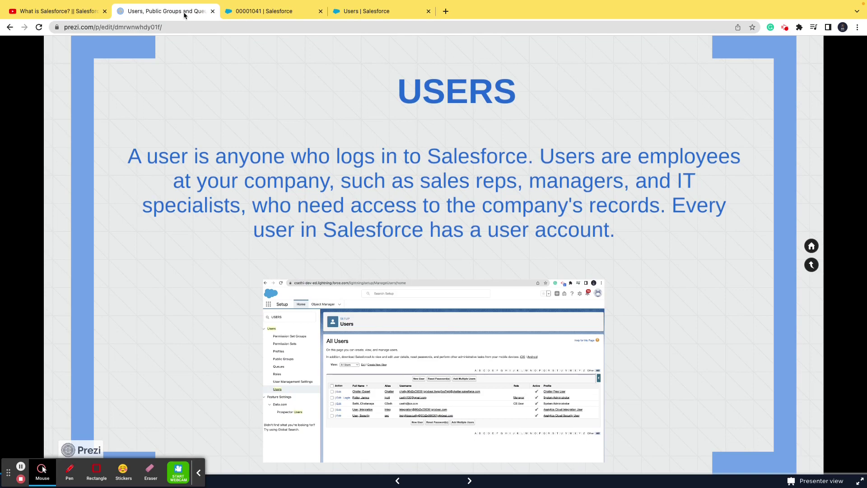
key("Right")
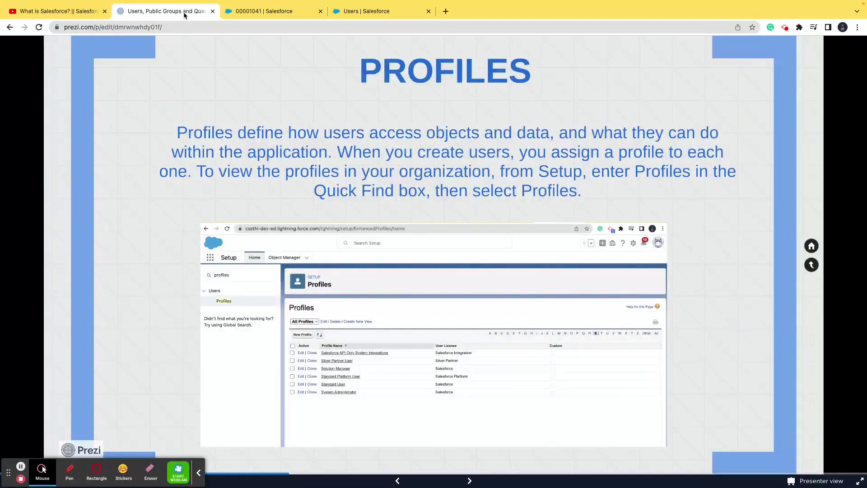
- Switch back to the Salesforce user record and examine its name, profile, role and permission set assignments
left_click(343, 13)
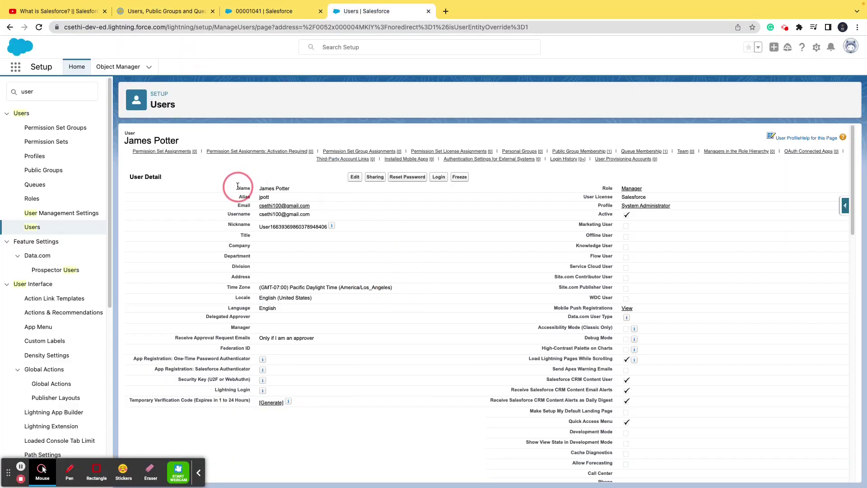
left_click_drag(265, 188, 296, 189)
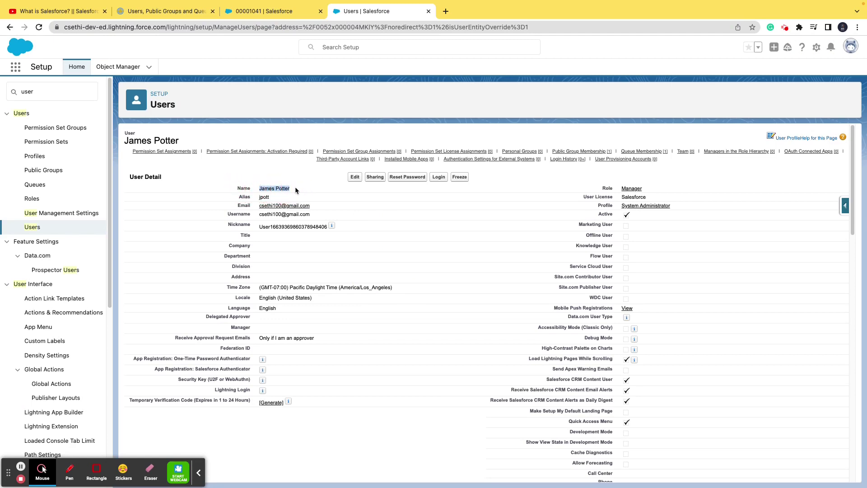
left_click(598, 205)
left_click_drag(598, 204, 687, 209)
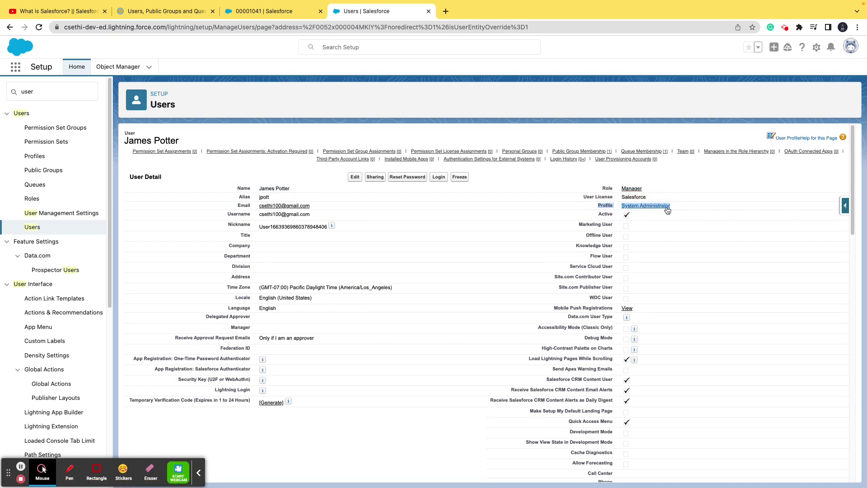
mouse_move(487, 152)
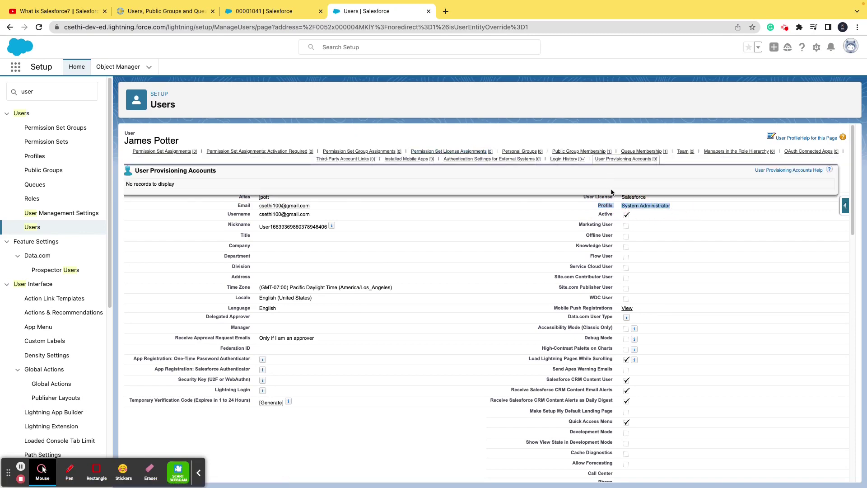
left_click_drag(604, 187, 649, 189)
left_click(270, 130)
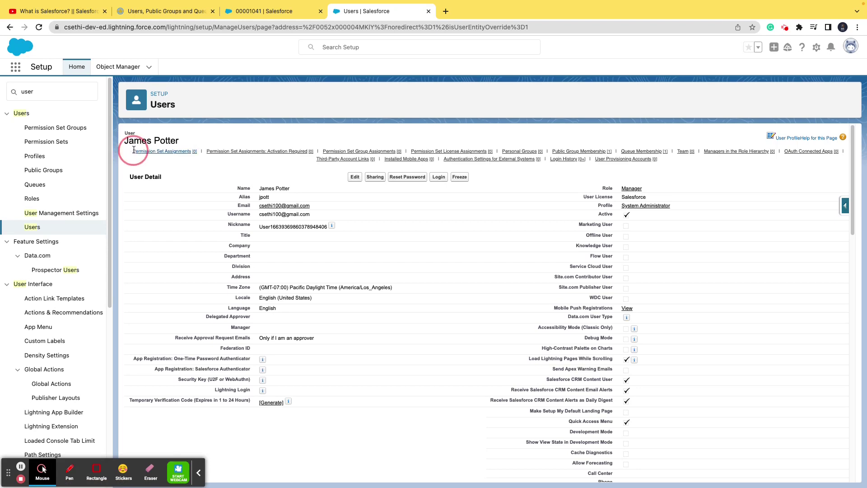
mouse_move(176, 151)
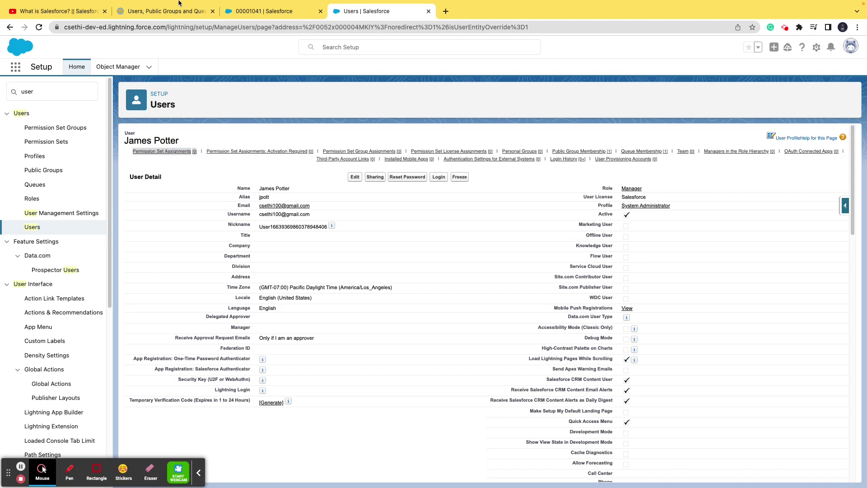
- Switch to the Prezi presentation and zoom in on the Profiles definition
left_click(201, 15)
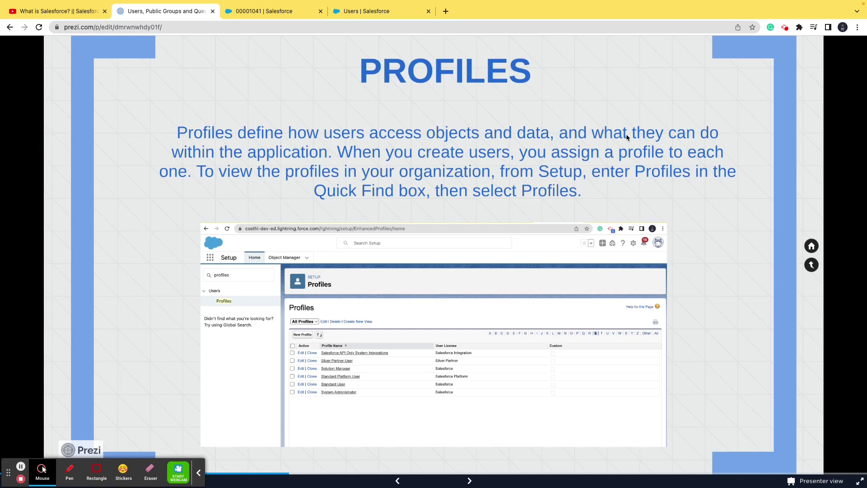
left_click(498, 174)
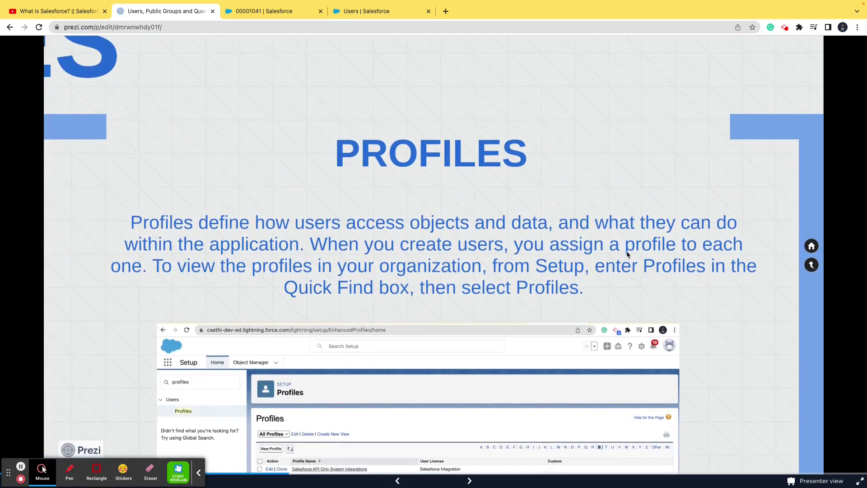
- From the Salesforce user record, open the System Administrator profile in a new tab and view the users assigned to it
left_click(363, 12)
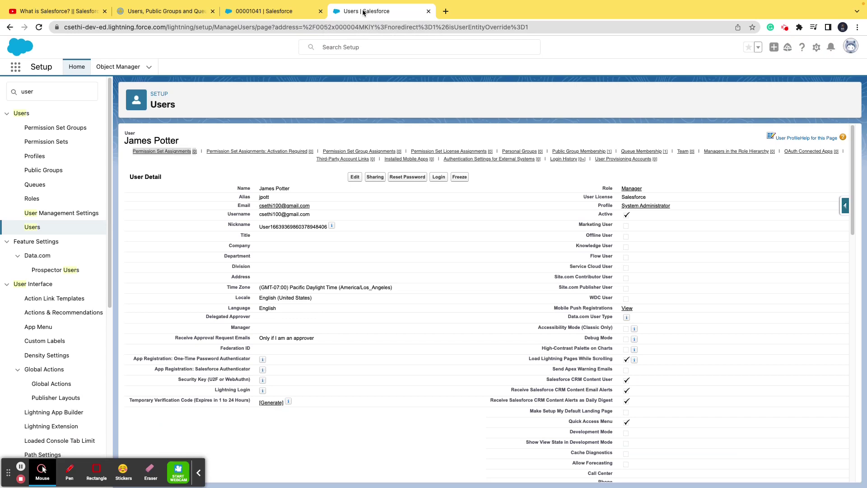
right_click(651, 207)
left_click(659, 213)
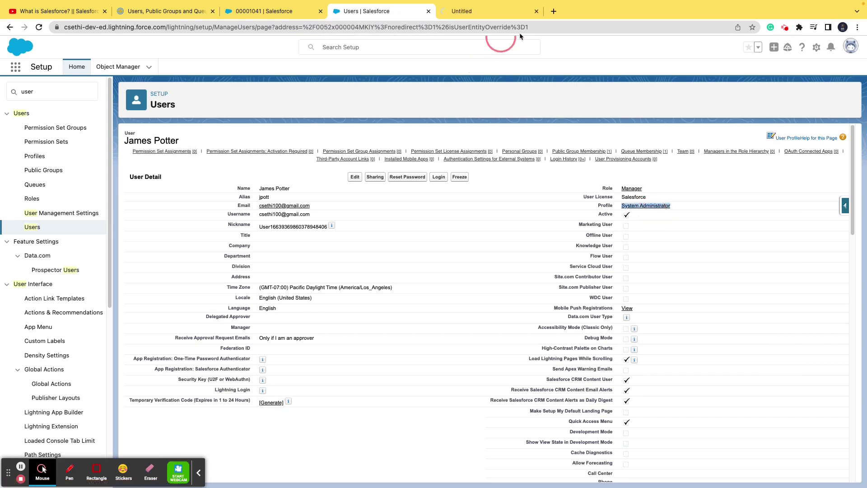
left_click(476, 10)
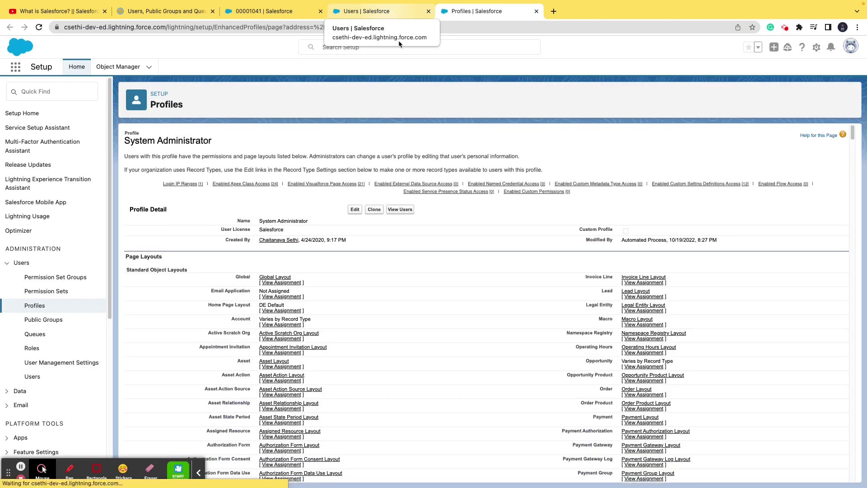
left_click(398, 210)
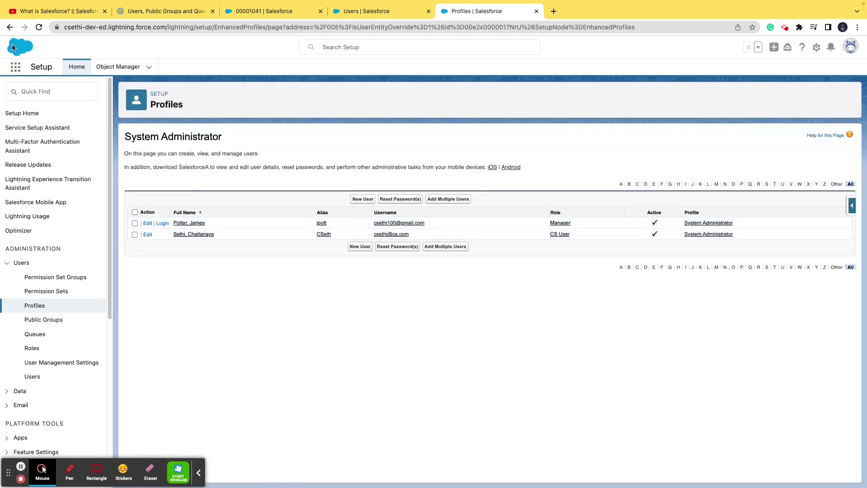
left_click(10, 27)
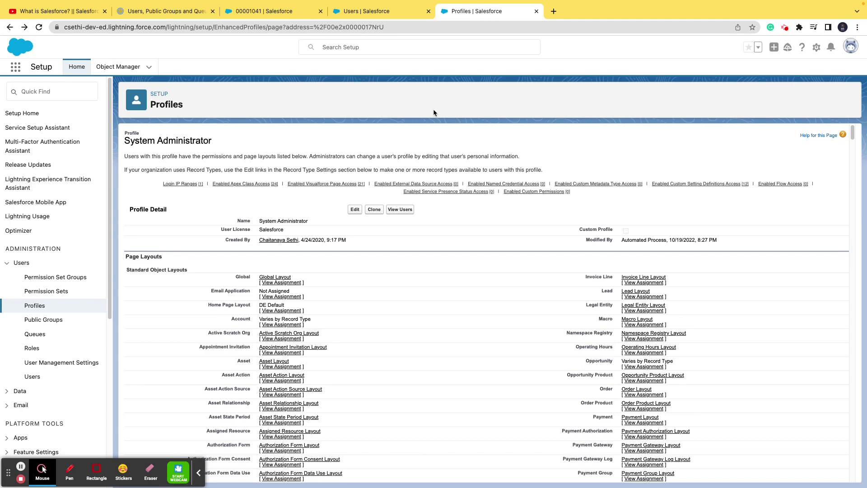
- Examine the System Administrator profile's page layouts and its standard and custom field-level security
scroll(440, 217, "down", 1)
scroll(221, 143, "up", 1)
left_click_drag(125, 140, 215, 148)
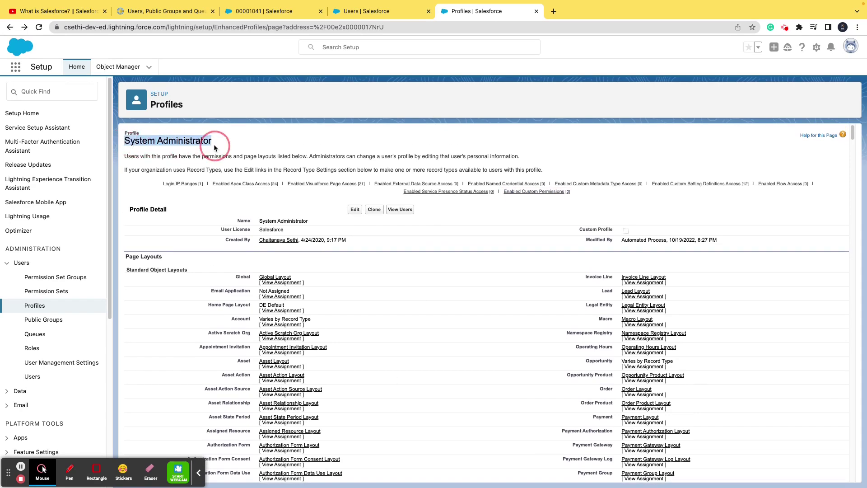
scroll(244, 212, "down", 20)
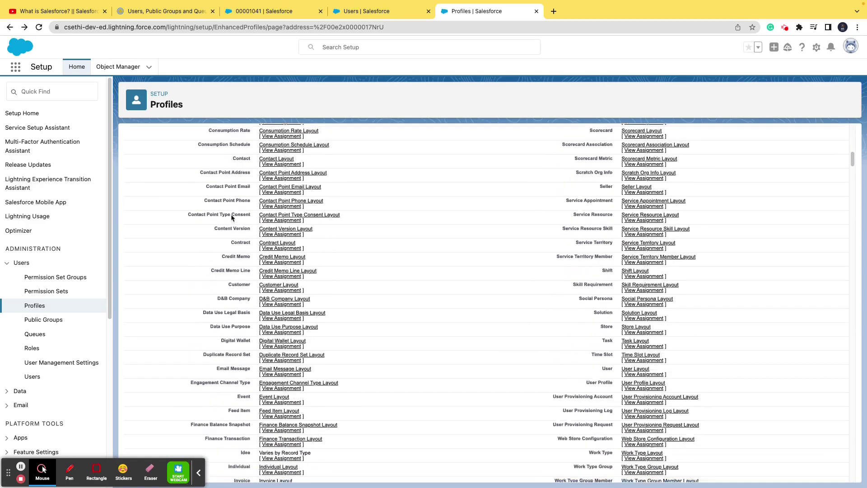
scroll(231, 216, "down", 15)
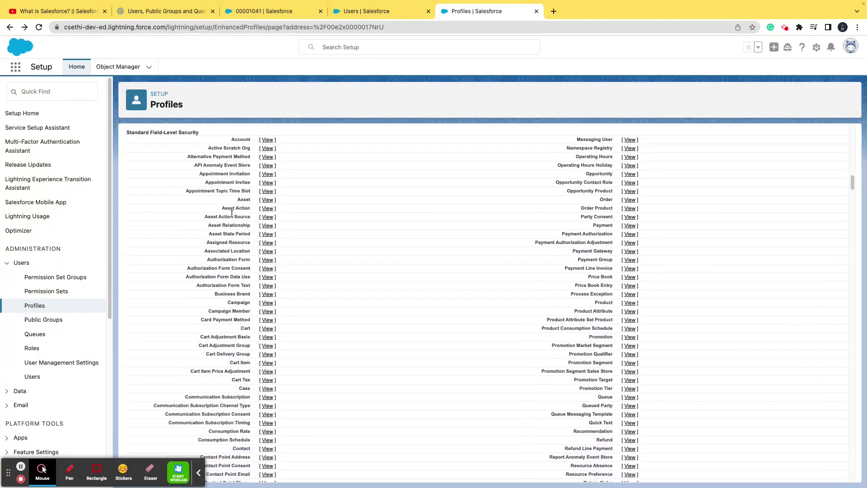
scroll(216, 210, "up", 1)
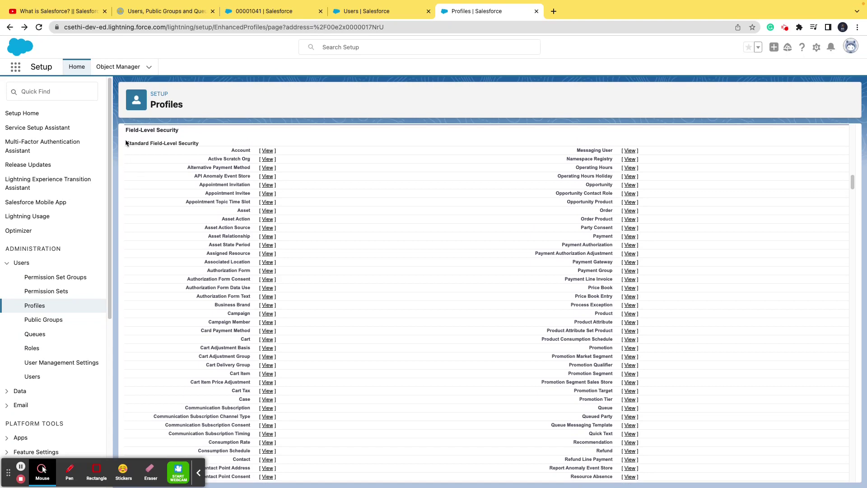
left_click_drag(127, 142, 198, 144)
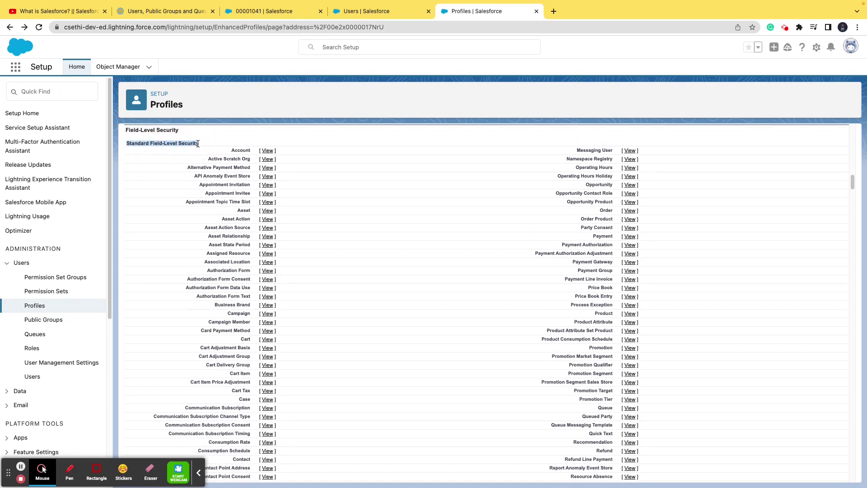
scroll(229, 190, "down", 15)
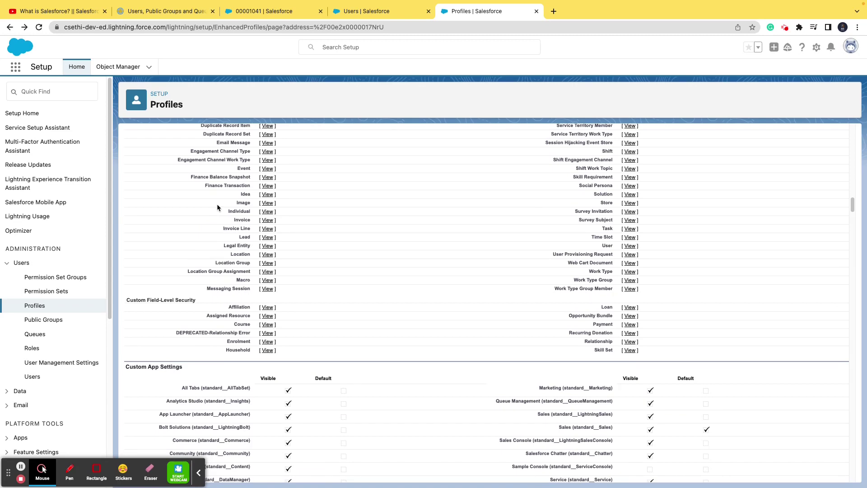
- Review the profile's custom app, tab and record type settings through to its administrative permissions
scroll(213, 203, "down", 2)
scroll(213, 199, "down", 10)
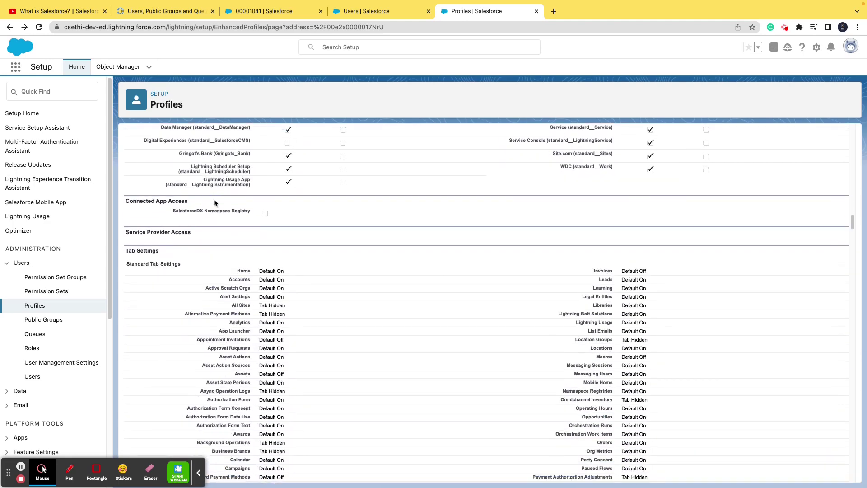
scroll(215, 202, "down", 5)
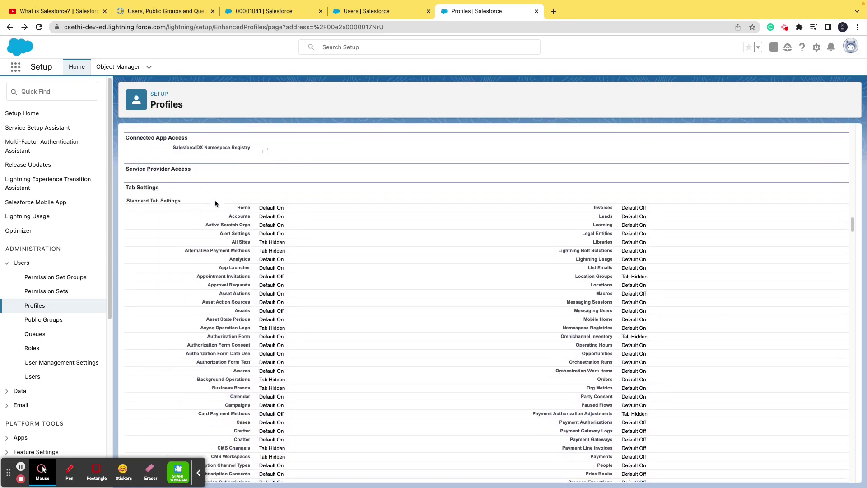
scroll(216, 204, "down", 15)
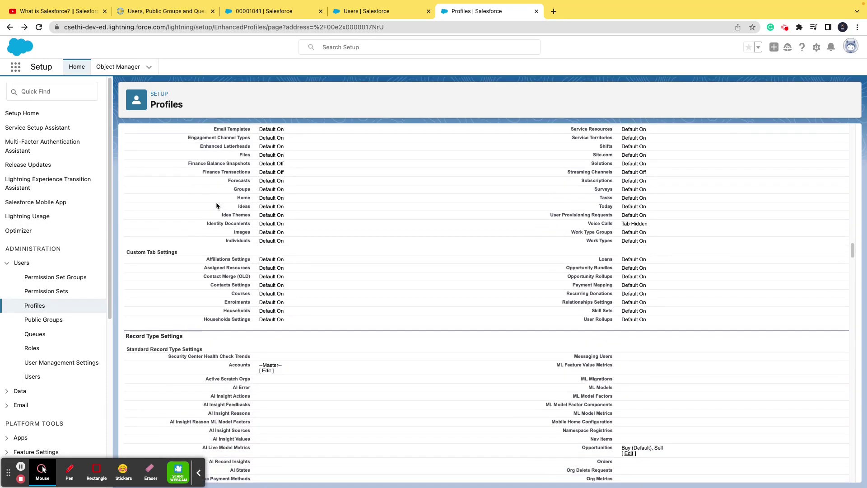
scroll(216, 206, "down", 20)
scroll(217, 205, "down", 15)
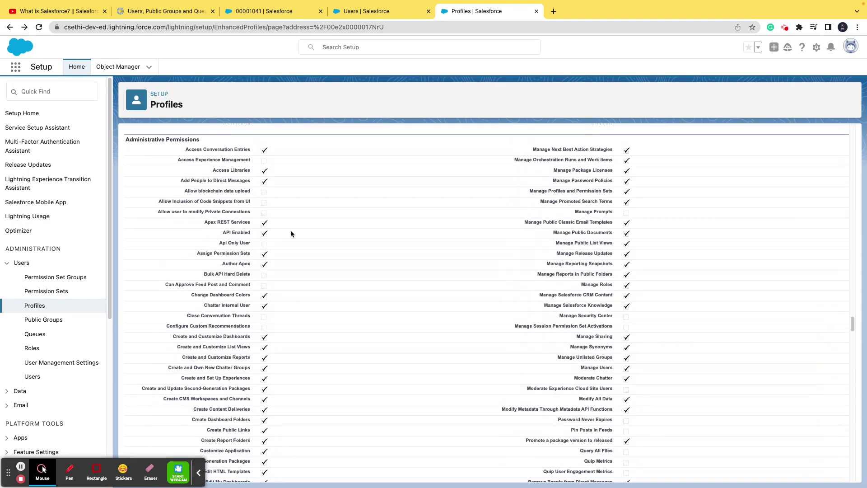
- Check the user record again and examine the profile's Standard Object Permissions, starting with Read access for Accounts
left_click(386, 16)
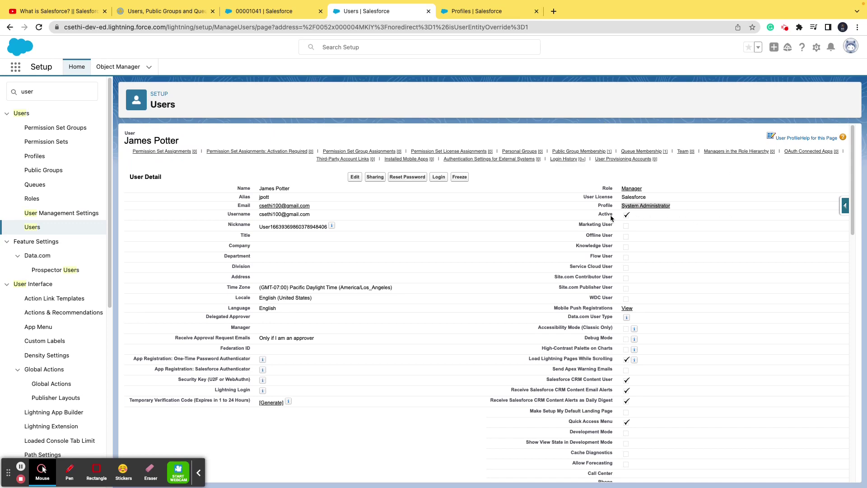
left_click(464, 16)
scroll(311, 310, "down", 15)
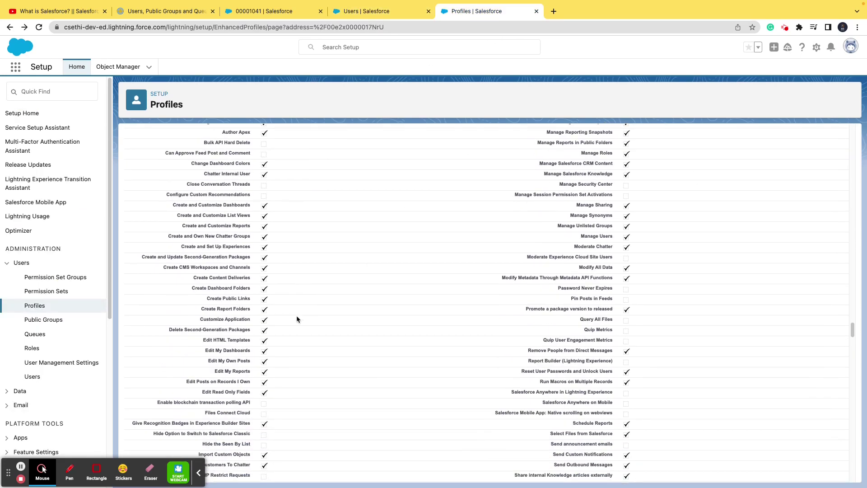
scroll(302, 302, "down", 15)
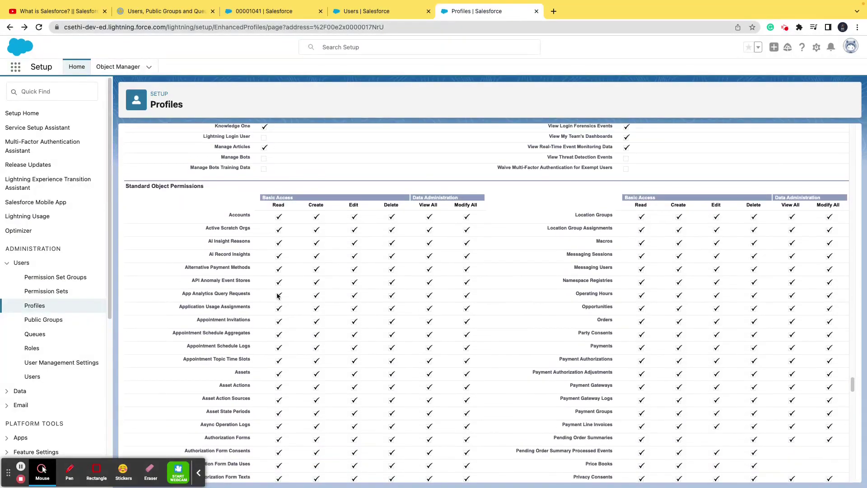
left_click(281, 219)
- Compare the user record with the profile's Delete, View All and Modify All object permissions
left_click(377, 14)
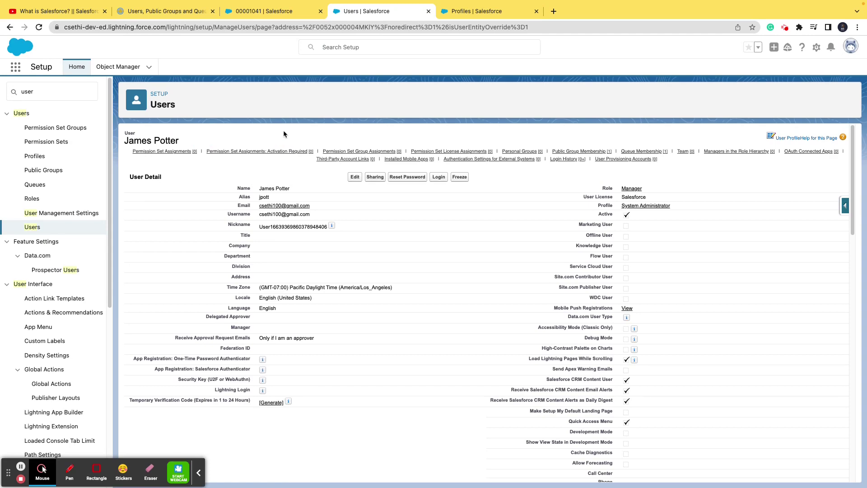
left_click(443, 12)
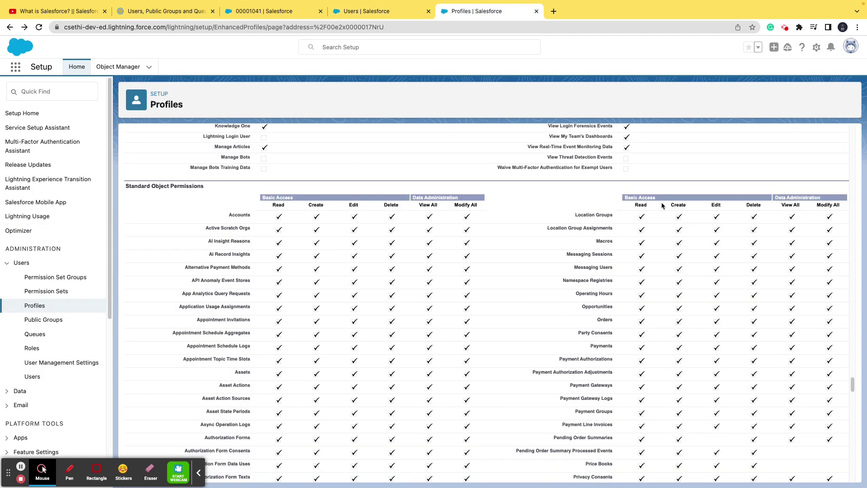
left_click(749, 206)
left_click(790, 206)
left_click(829, 205)
- Revisit the user record and switch to the Profiles slide in the Prezi presentation
left_click(355, 12)
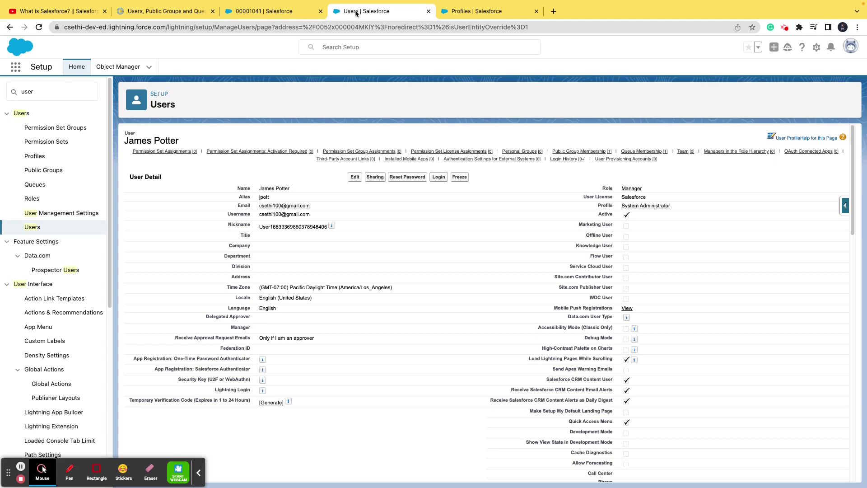
left_click(162, 11)
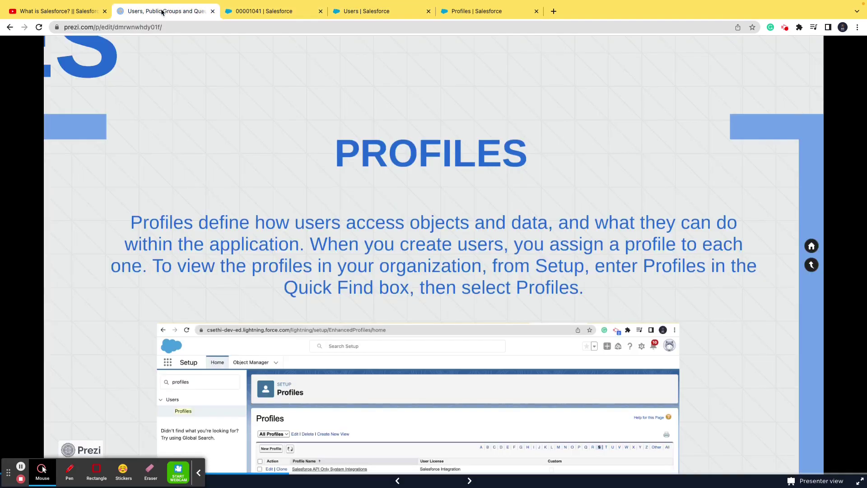
- Advance the Prezi presentation from the Profiles slide to the Queues slide and read the definition of Salesforce queues
key("Right")
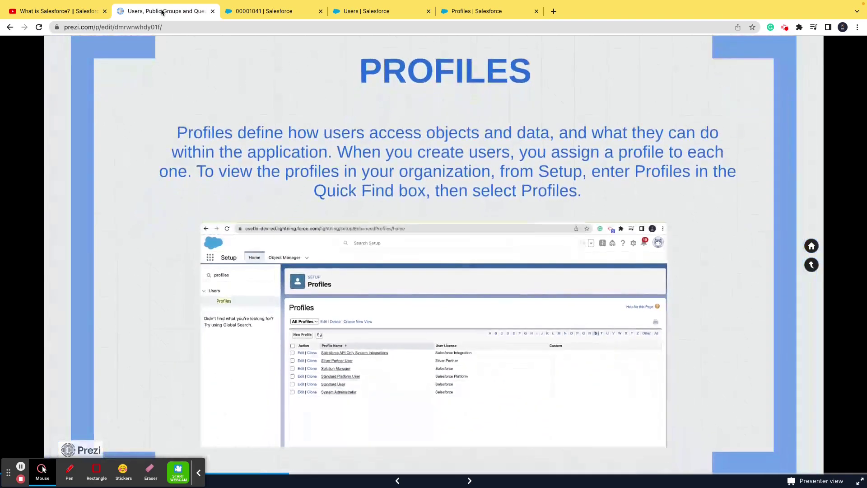
key("Right")
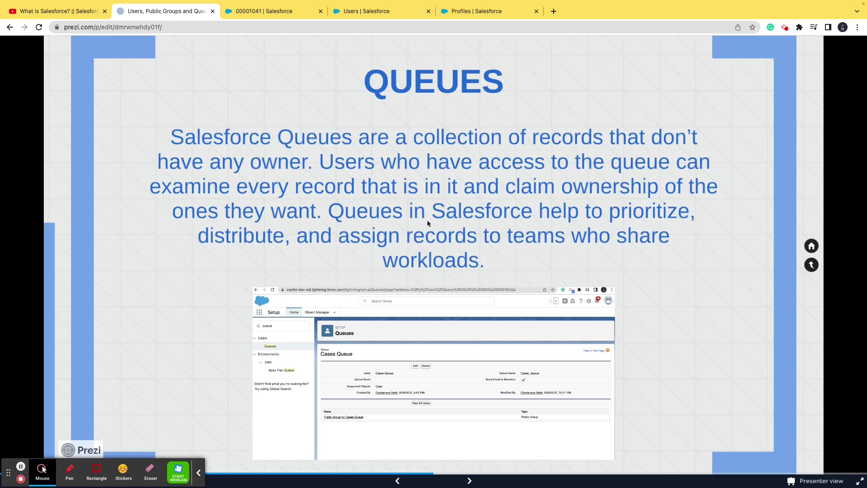
scroll(396, 135, "up", 2)
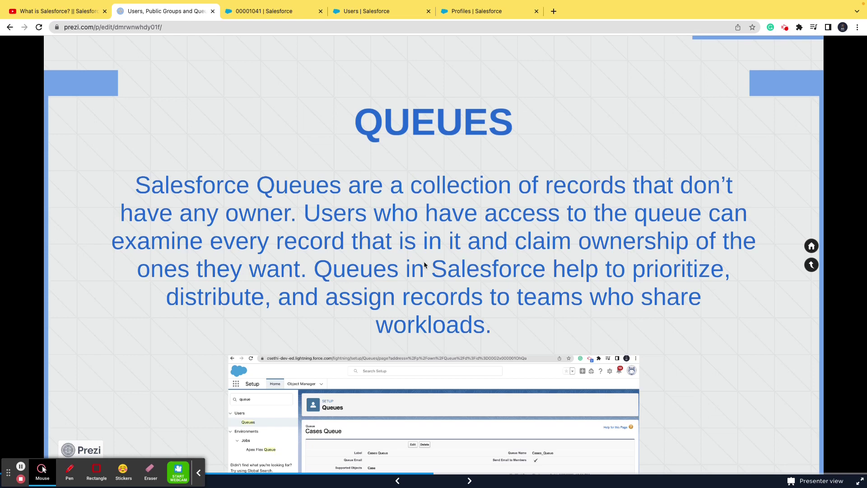
- Find Cases by searching for "case" in Salesforce and open the case in the Recently Viewed list
left_click(254, 10)
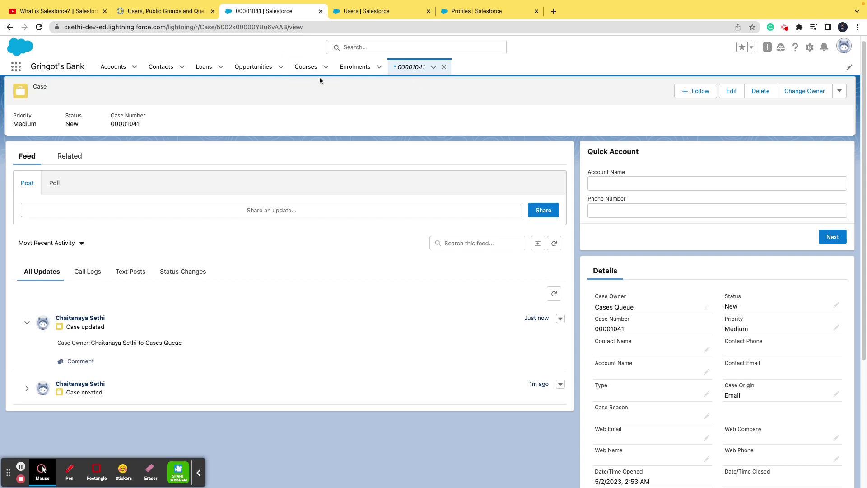
left_click(15, 69)
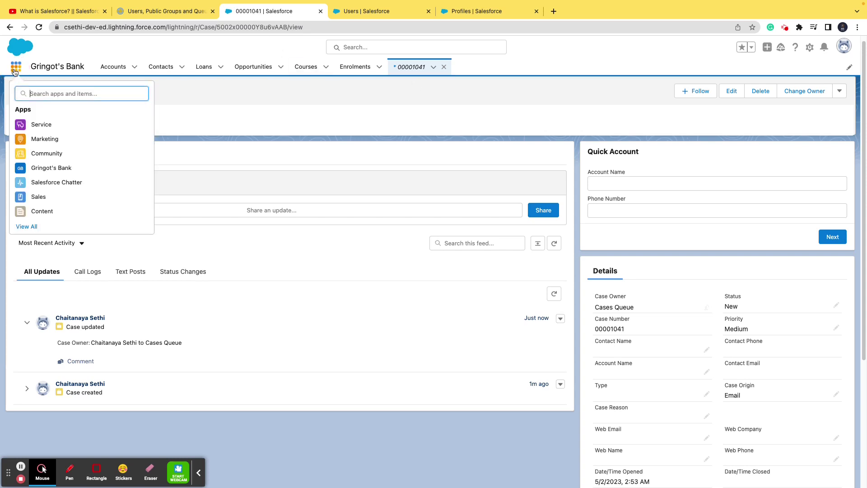
type("case")
left_click(40, 149)
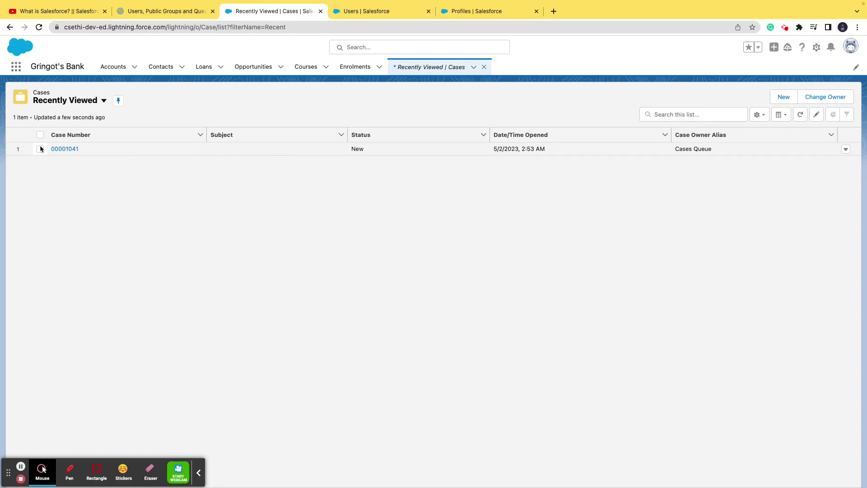
left_click(66, 151)
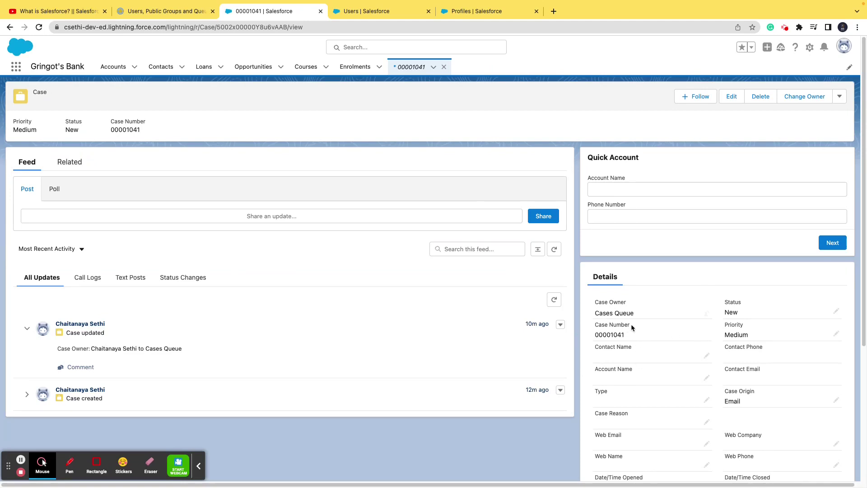
- Review the case's details and highlight its Case Owner value, opening the owner change dialog and dismissing it without changes
scroll(631, 327, "down", 3)
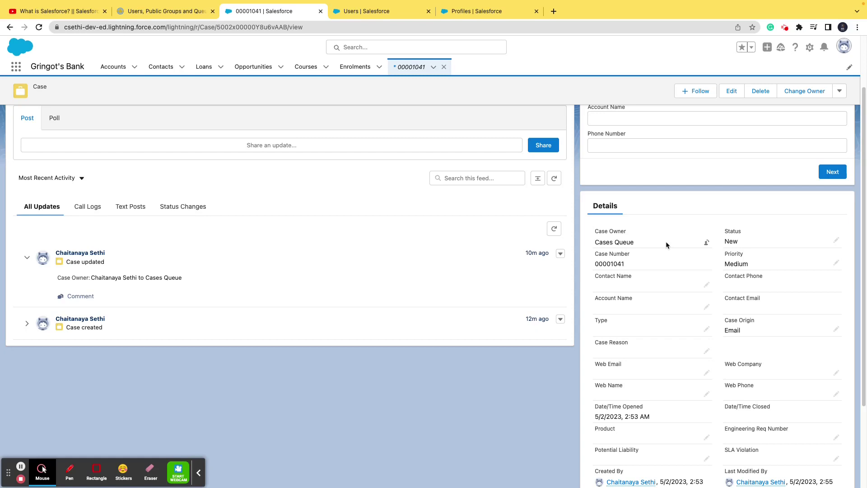
scroll(665, 242, "up", 1)
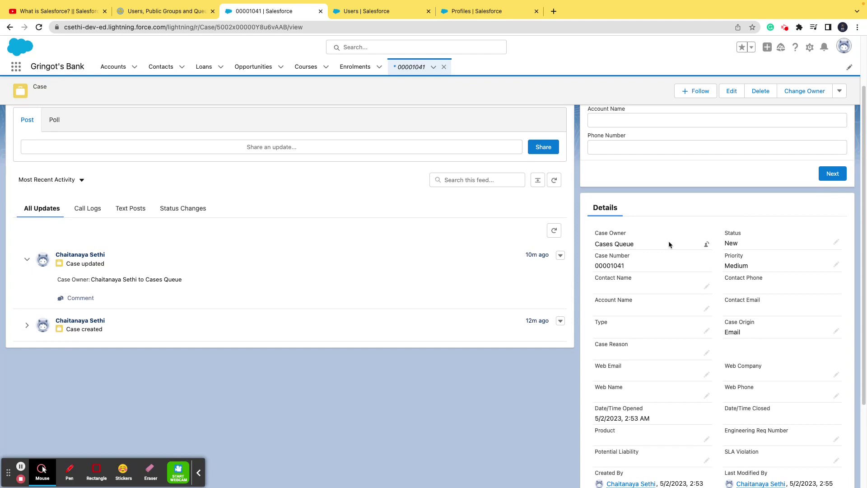
scroll(668, 244, "up", 2)
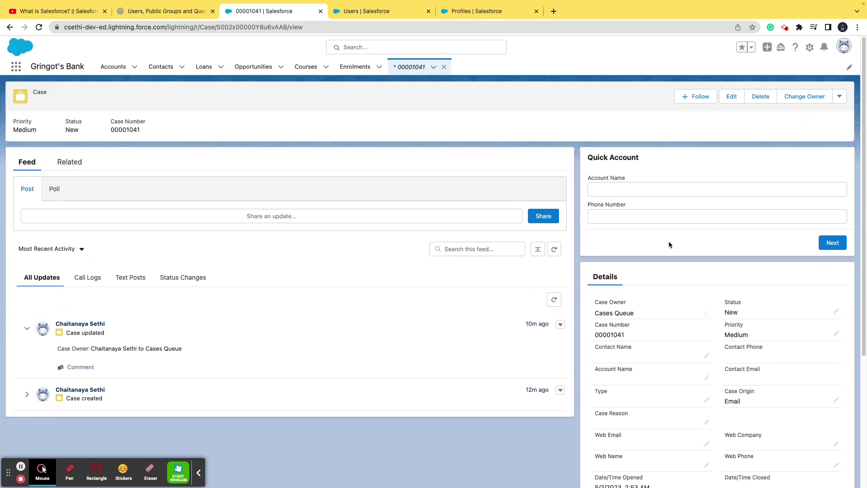
scroll(669, 244, "down", 1)
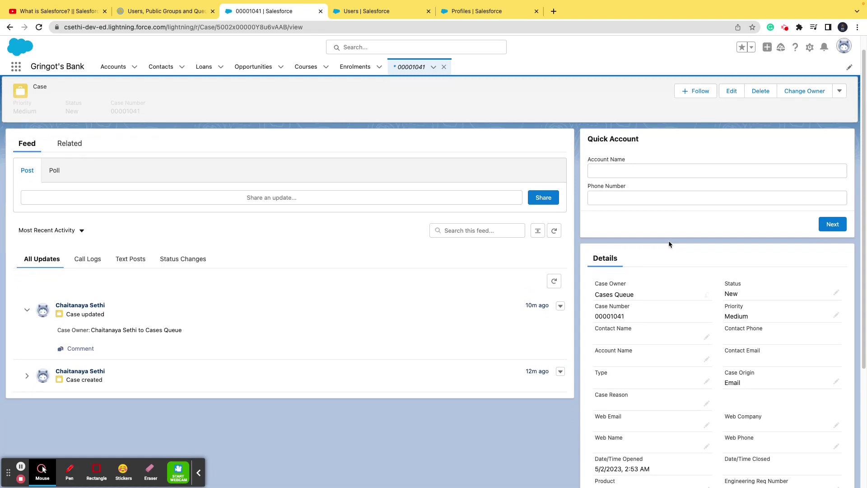
scroll(668, 241, "down", 1)
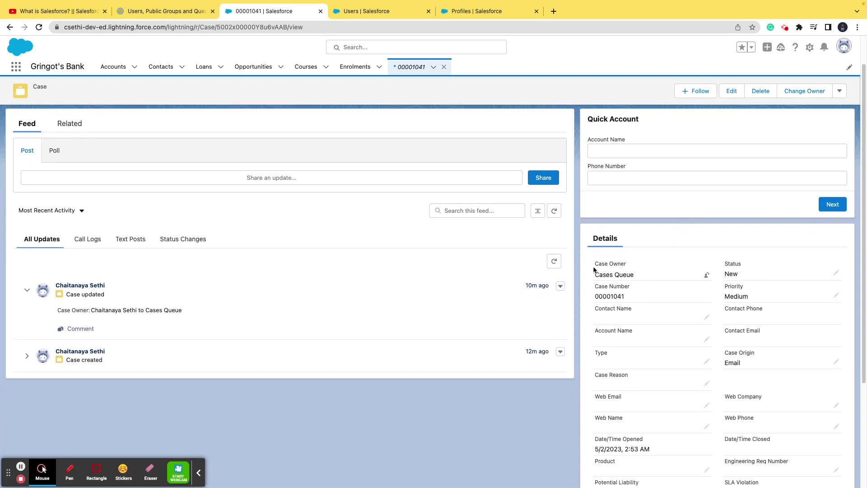
left_click_drag(595, 274, 635, 277)
left_click(708, 276)
left_click(494, 343)
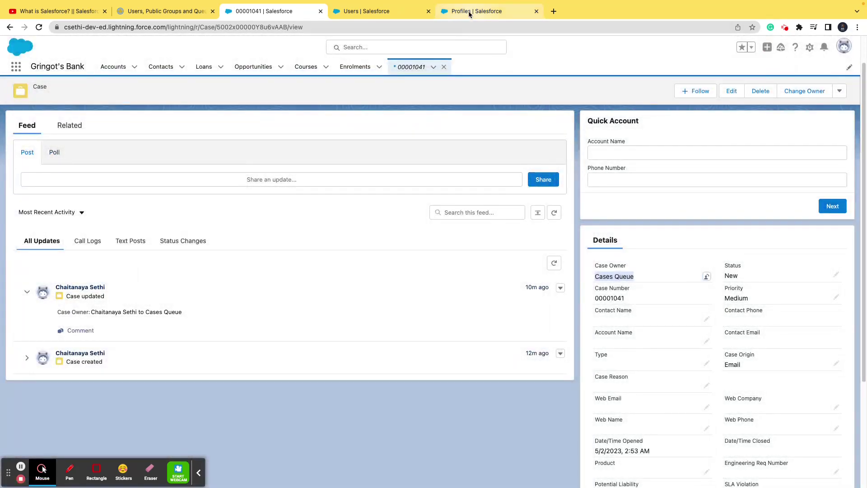
- Find Queues in Setup by searching for "queu" and open the Cases Queue record
left_click(470, 14)
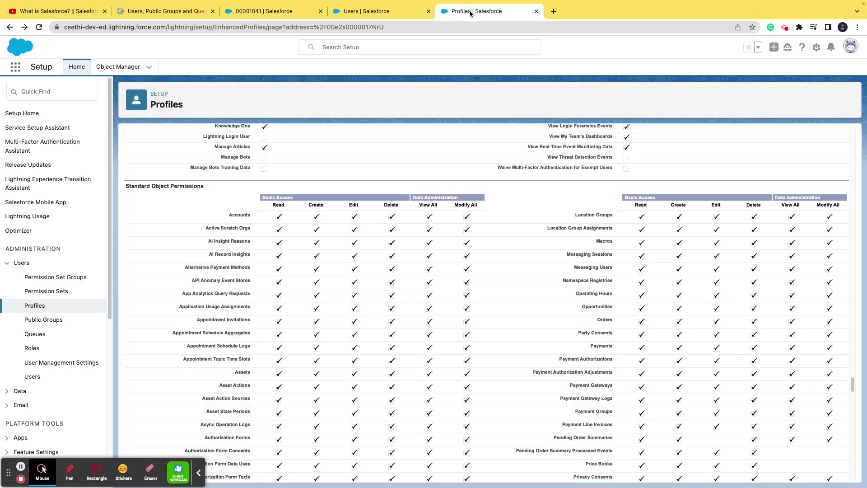
left_click(43, 97)
type("queu")
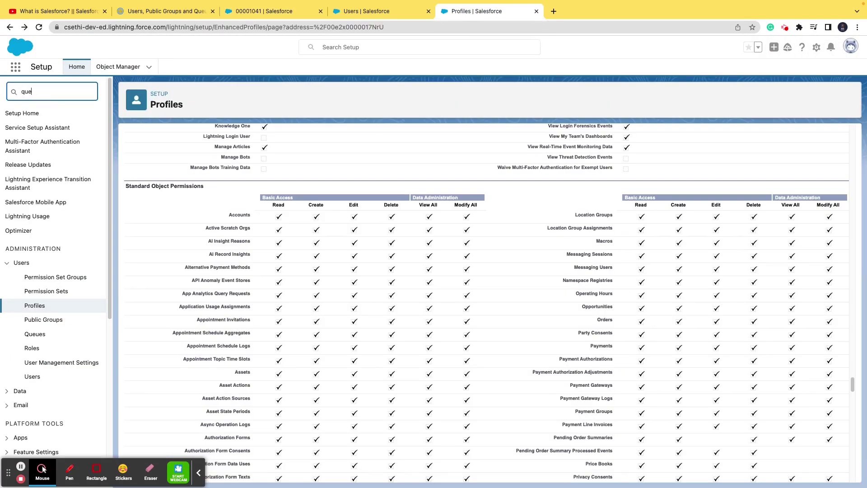
left_click(35, 128)
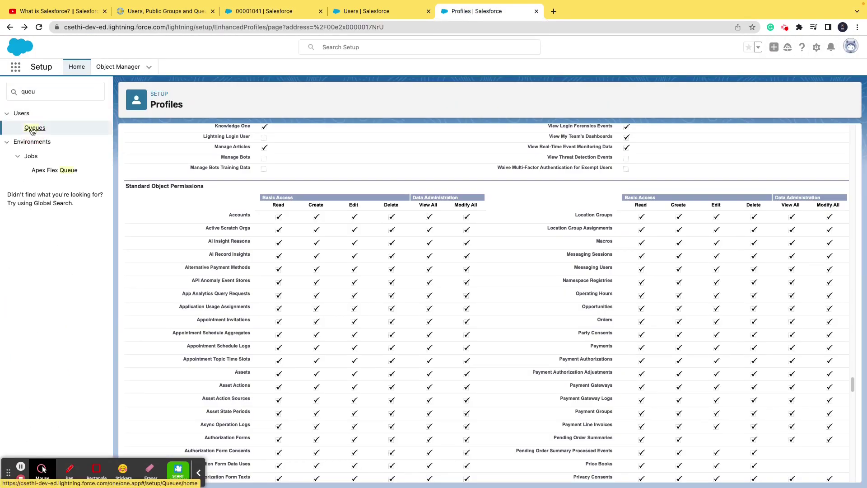
left_click(170, 219)
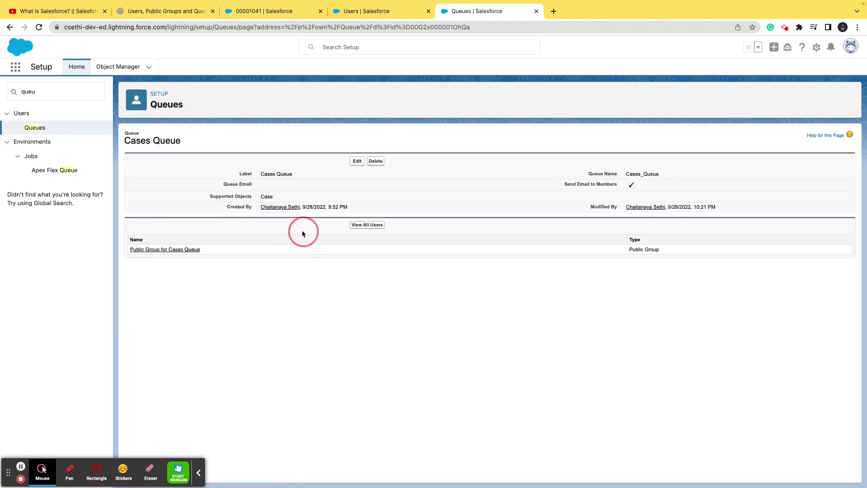
- Recheck the case's owner, open the Public Group for Cases Queue from the queue's members, and highlight the group's name
left_click(272, 13)
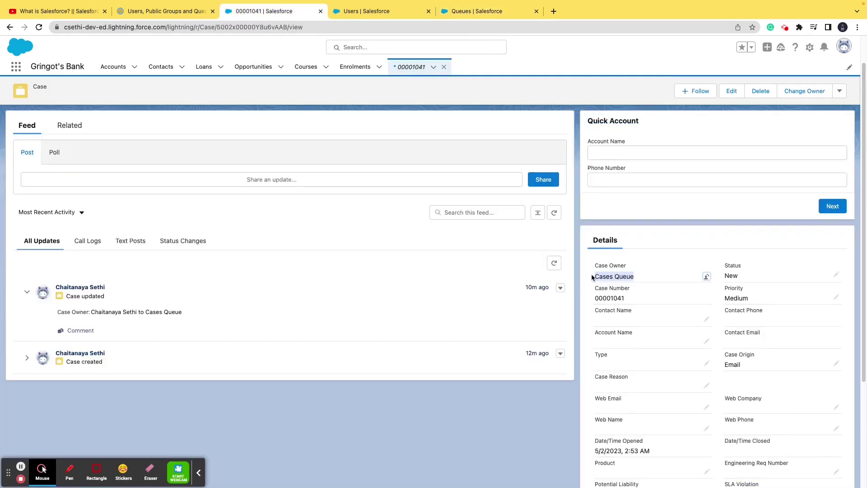
left_click(468, 8)
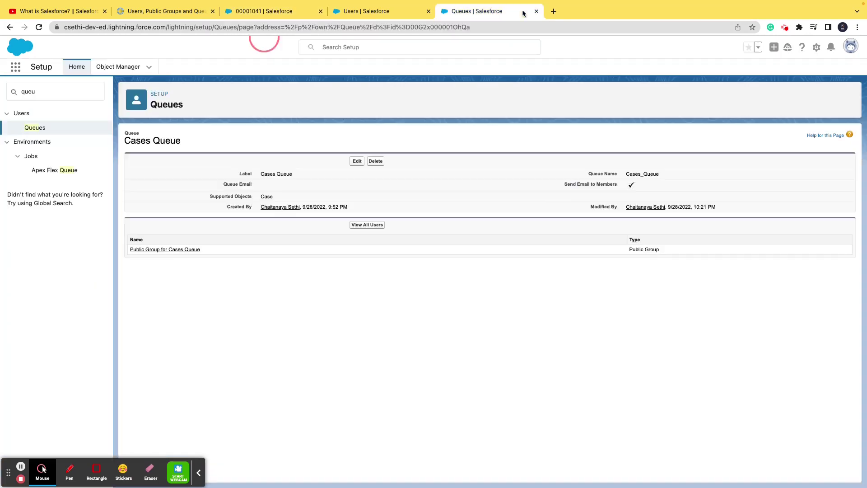
left_click(168, 251)
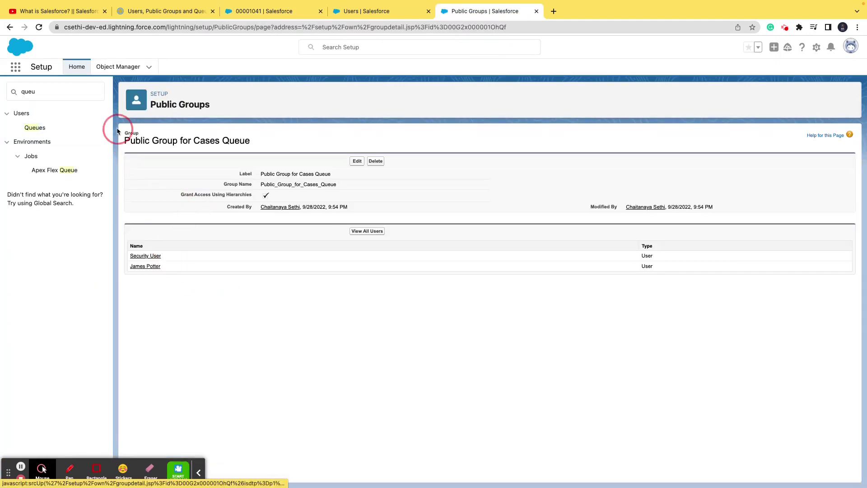
left_click_drag(123, 140, 254, 143)
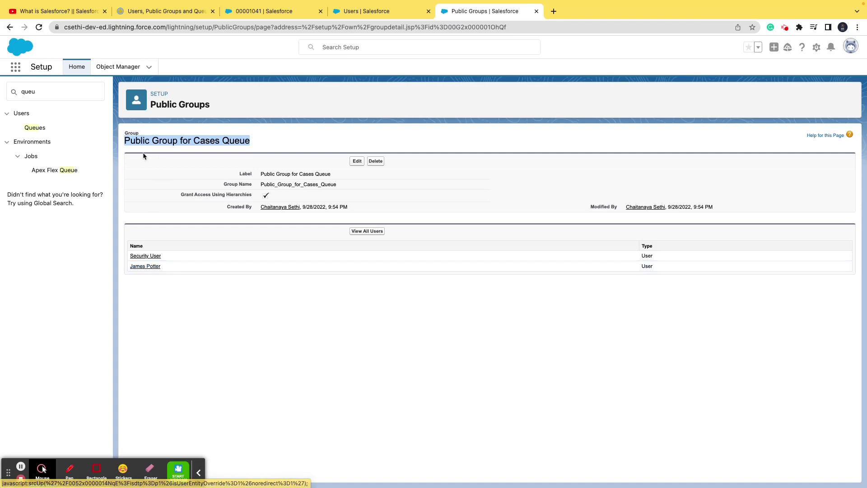
left_click_drag(123, 140, 177, 143)
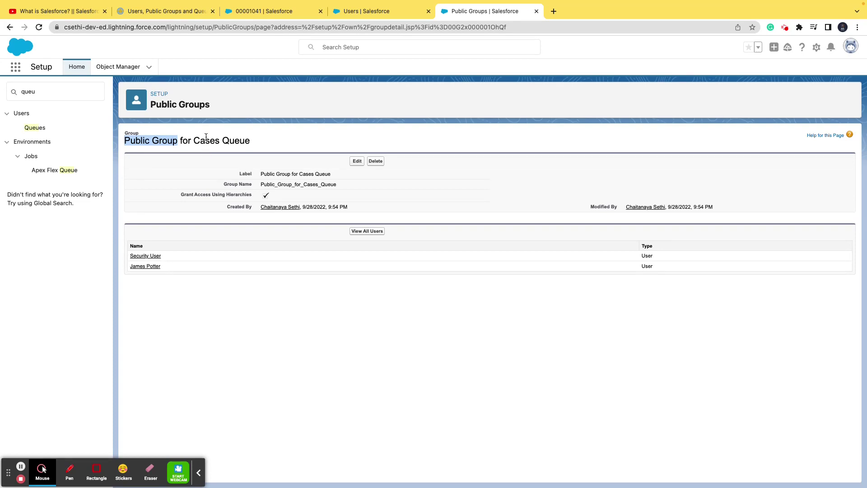
- Compare the Queues slide in Prezi with the public group page and advance the presentation to the Permission Sets slide
left_click(200, 10)
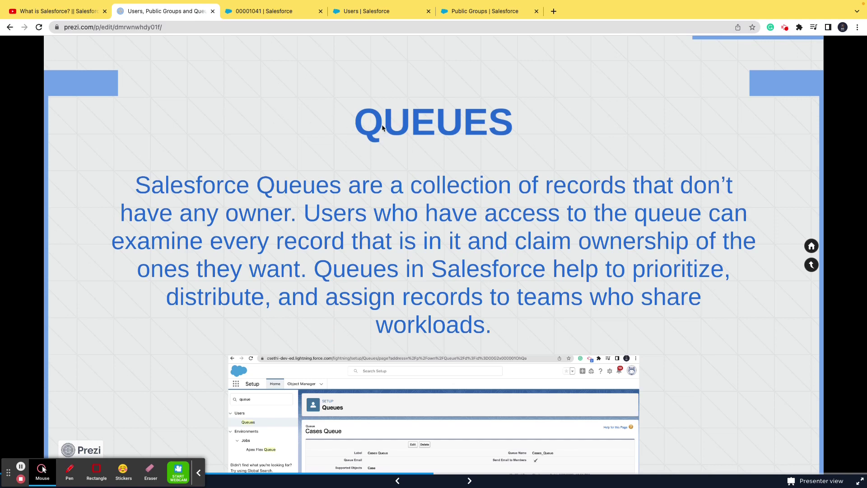
left_click(469, 11)
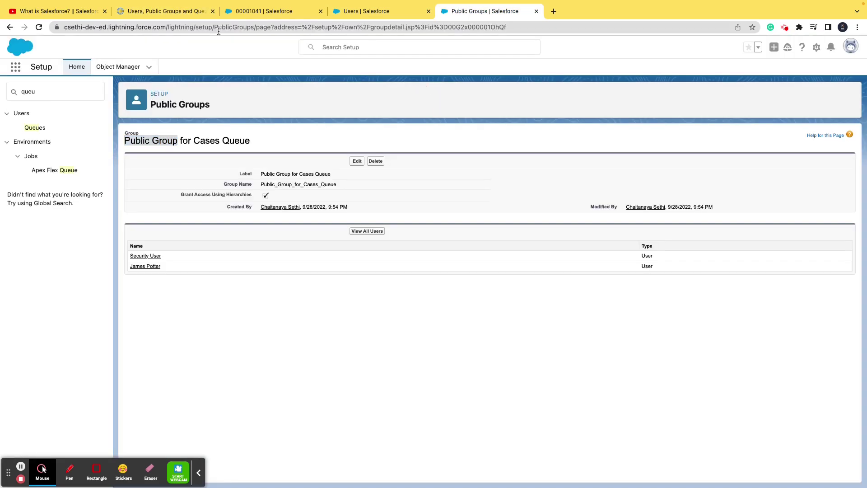
left_click(185, 16)
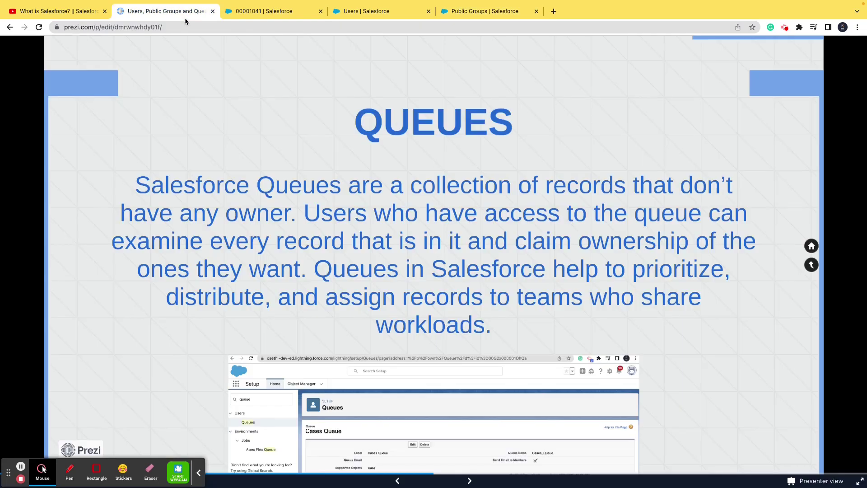
key("Right")
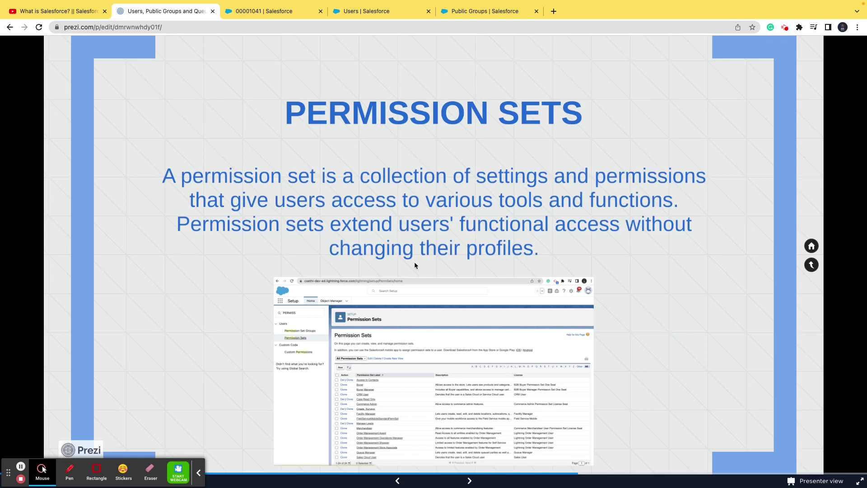
- Find Permission Sets in Salesforce Setup by searching for "permi" and review the list of all permission sets
left_click(451, 11)
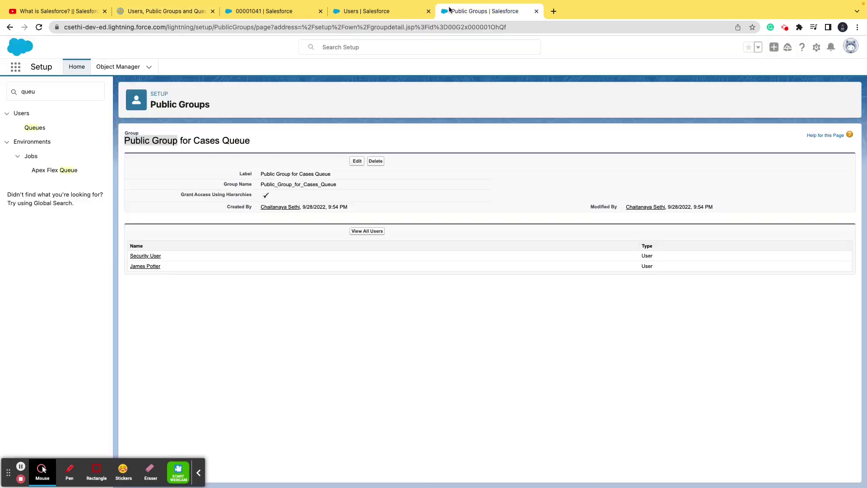
left_click(62, 87)
type("permi")
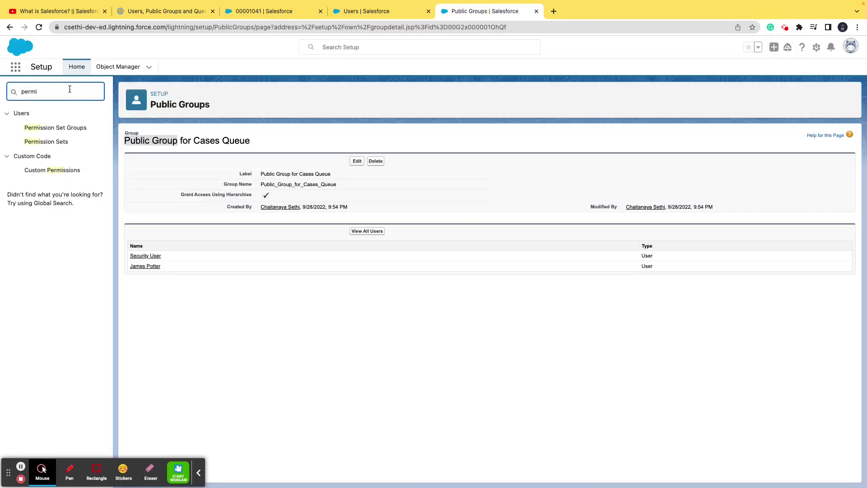
left_click(48, 144)
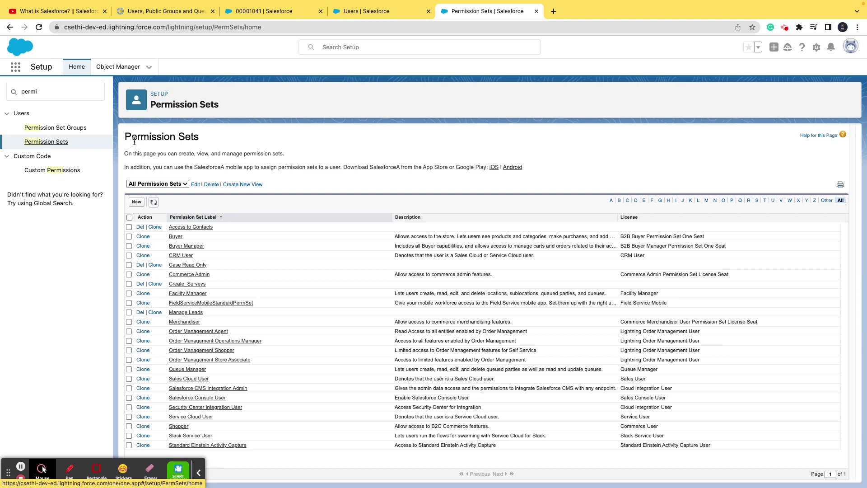
left_click_drag(126, 139, 202, 141)
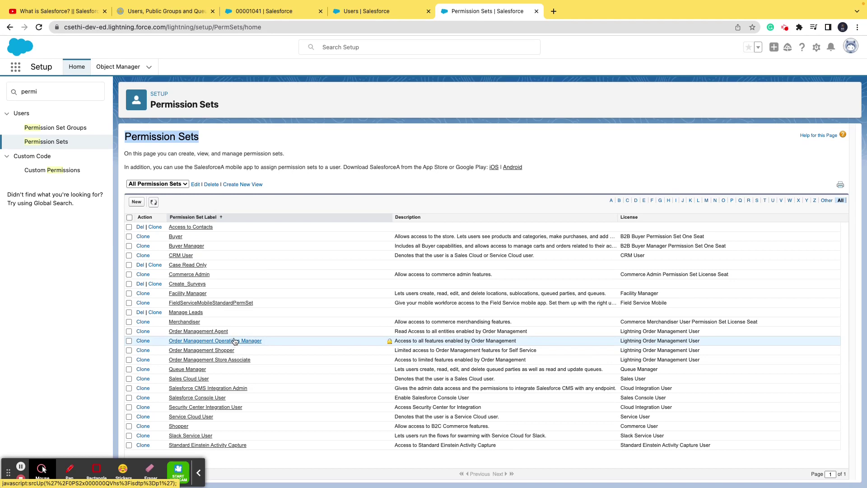
left_click(340, 148)
- Check the user record, open the R Enterprises account's details for comparison, and return to the user record
left_click(368, 10)
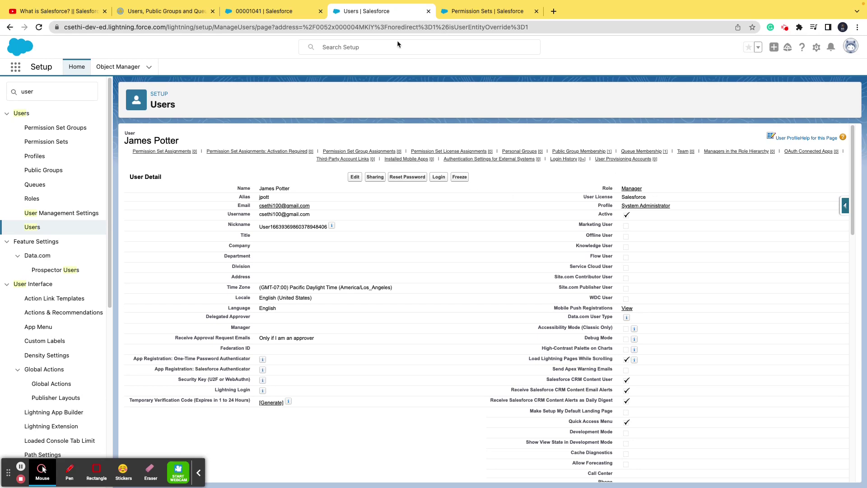
left_click(278, 12)
left_click(110, 66)
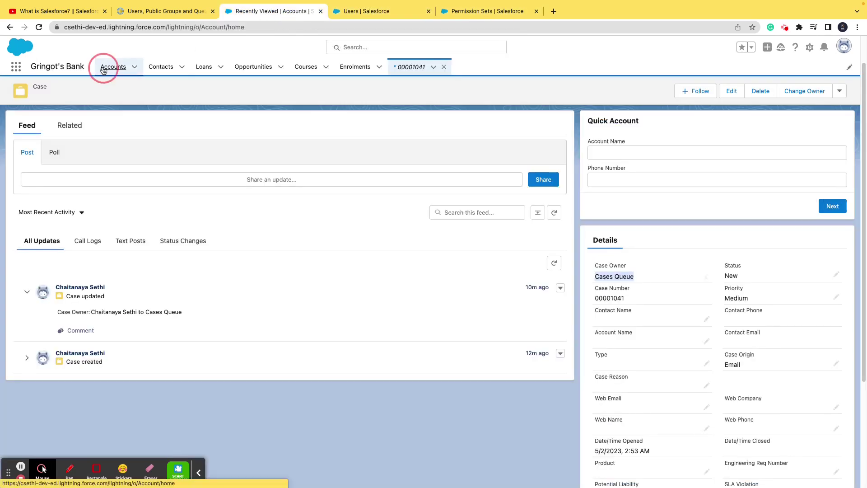
left_click(58, 148)
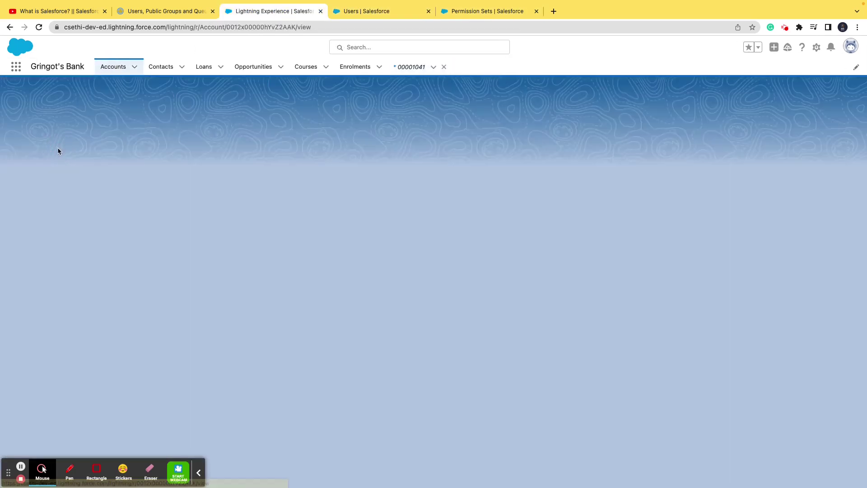
left_click(77, 165)
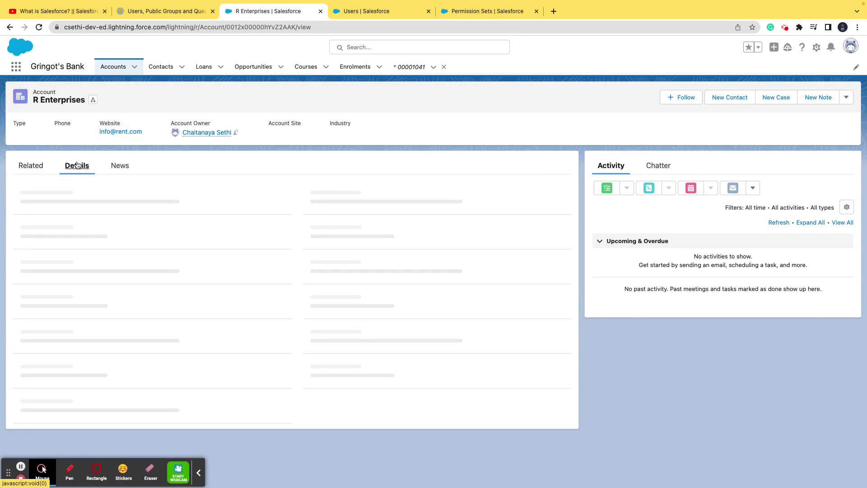
left_click(400, 13)
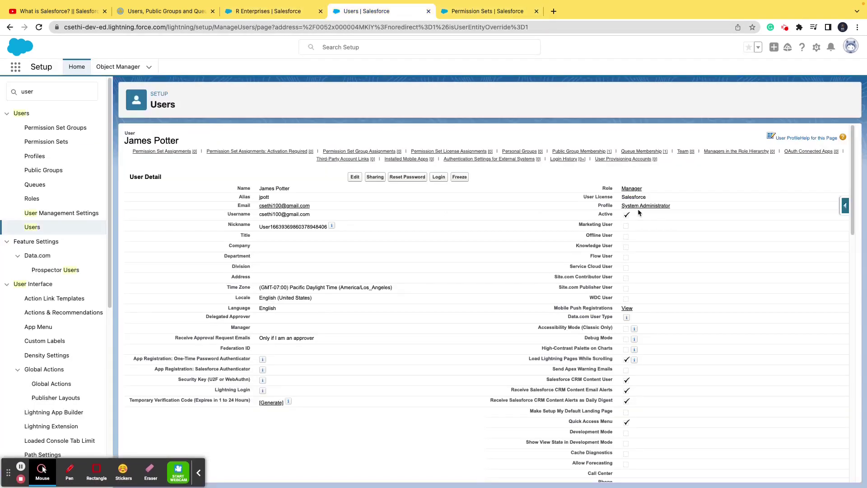
- Compare the R Enterprises account's details, the user record's profile and the list of all permission sets, ending on the permission sets list
left_click(291, 15)
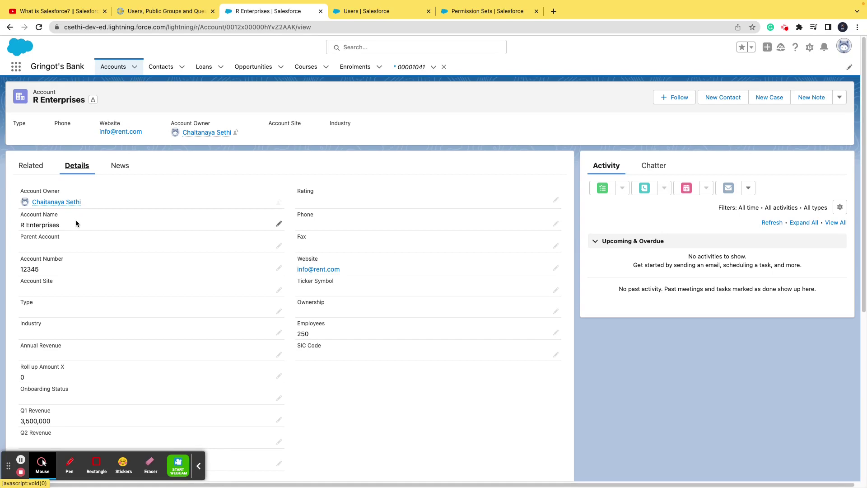
left_click(478, 13)
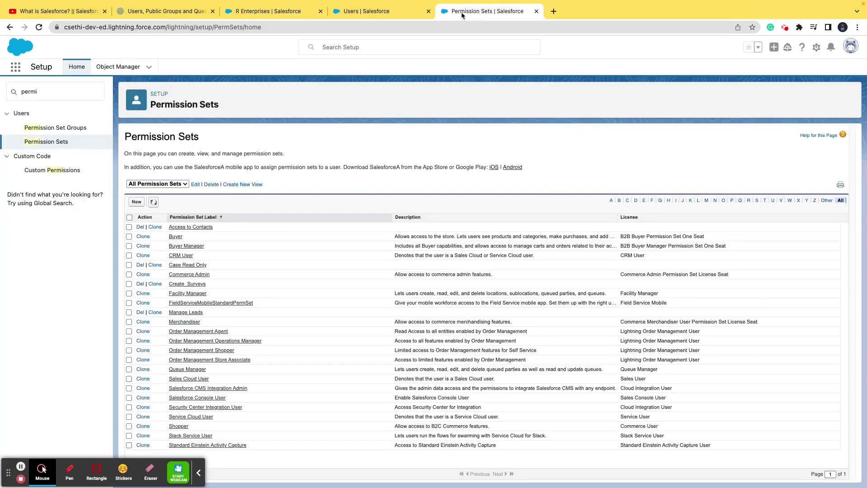
left_click(394, 12)
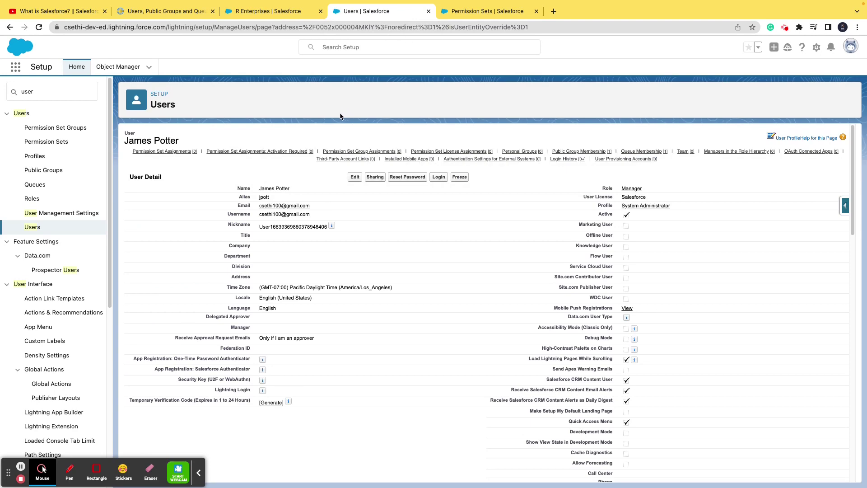
left_click(278, 13)
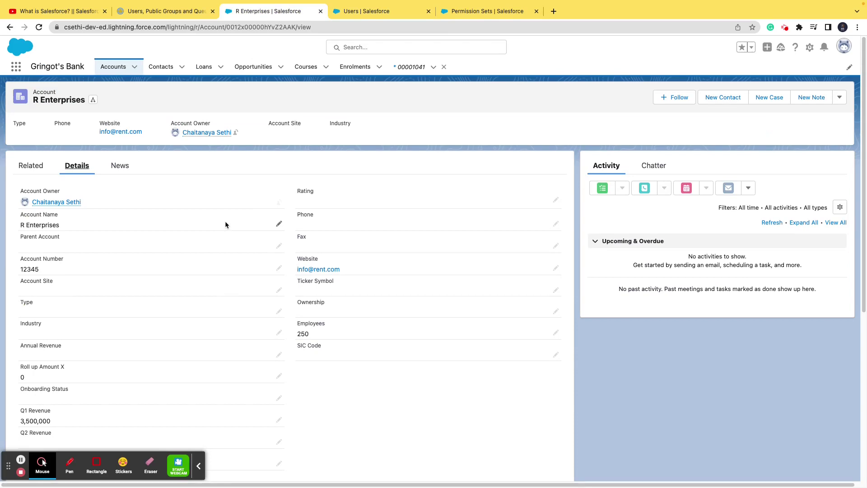
left_click(347, 14)
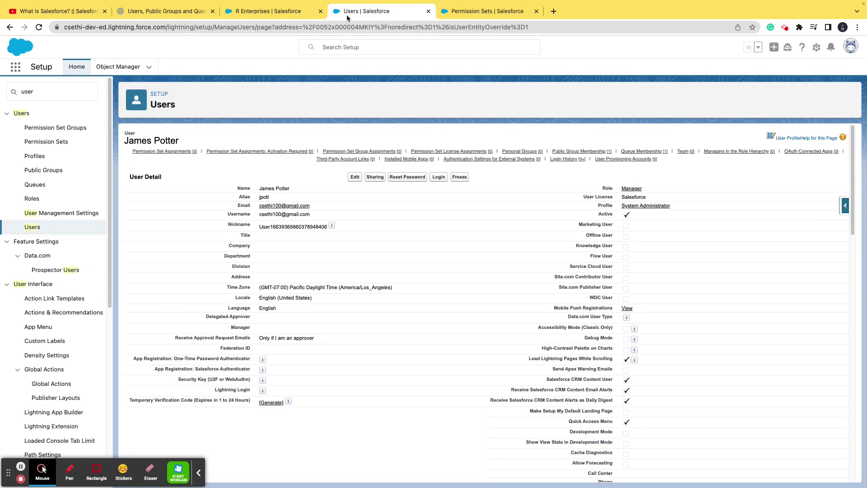
left_click(490, 15)
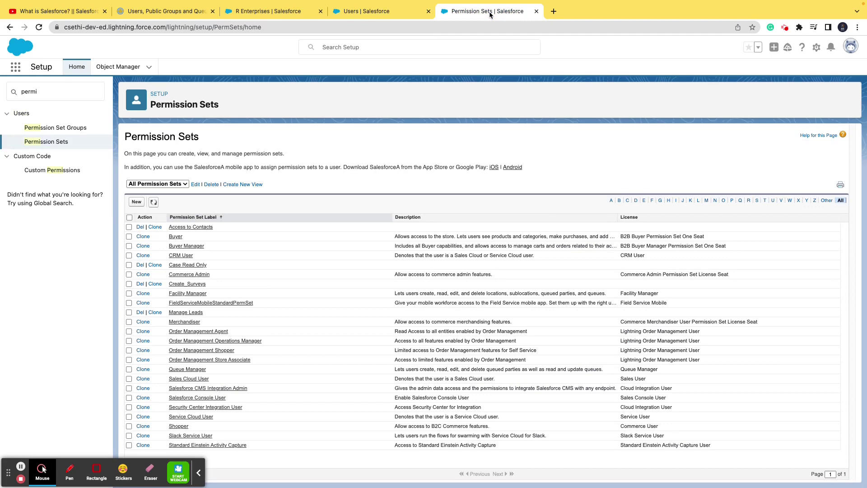
left_click(397, 14)
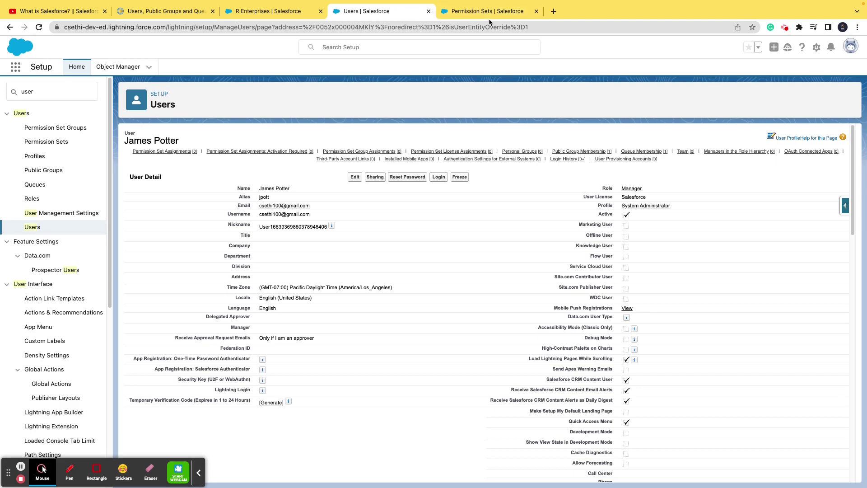
left_click(479, 12)
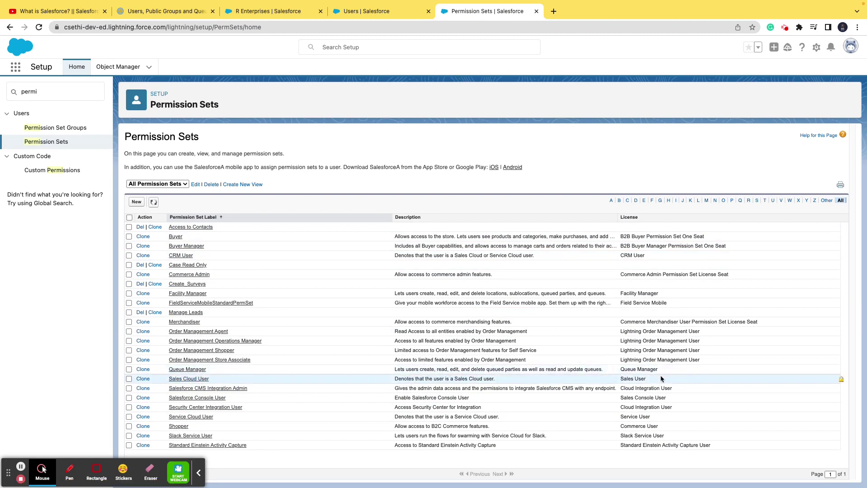
- Open the user record's permission set assignments for editing, look through the available permission sets and select Order Management Store Associate
left_click(369, 14)
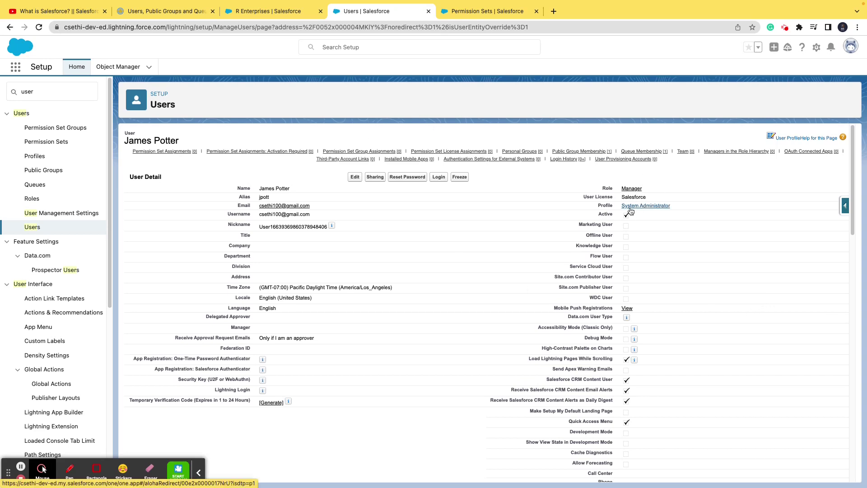
left_click(179, 151)
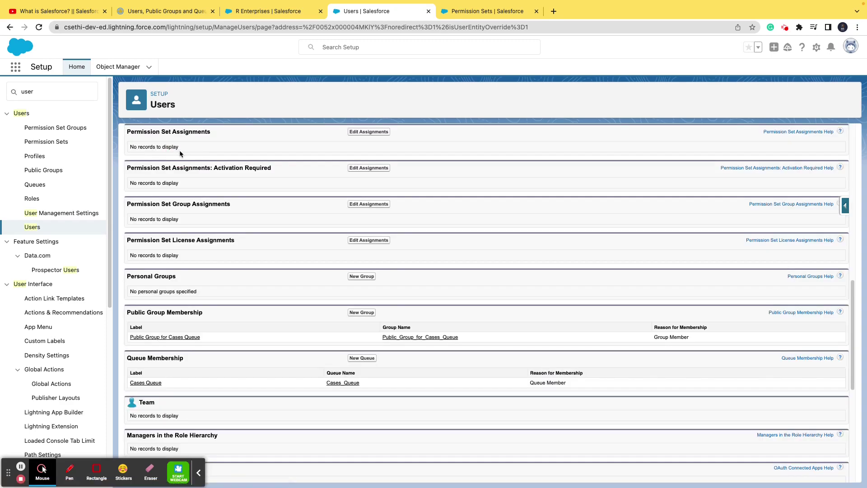
left_click(362, 132)
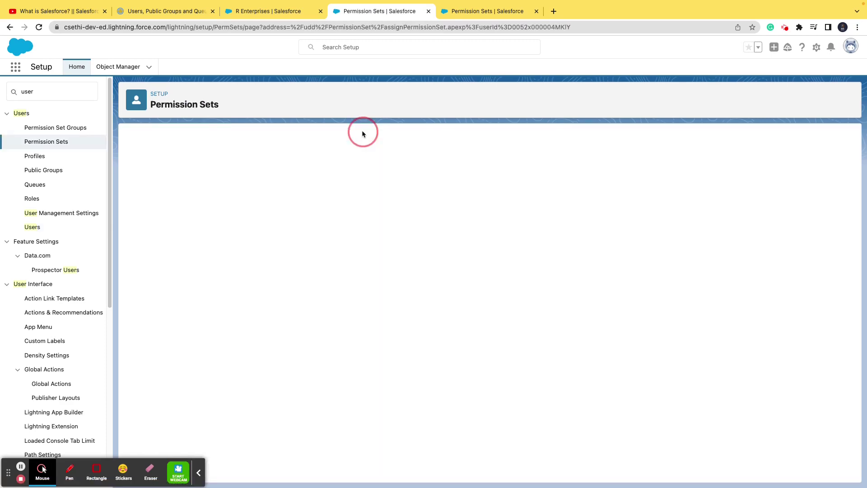
scroll(181, 233, "down", 5)
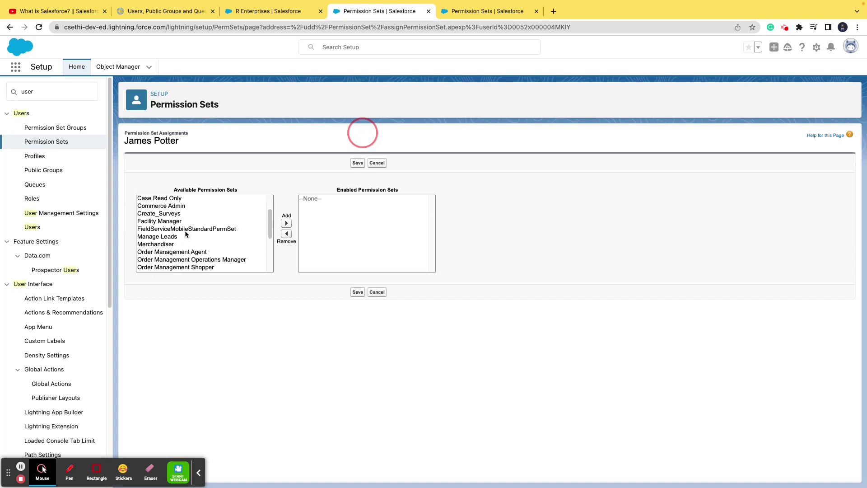
left_click(181, 232)
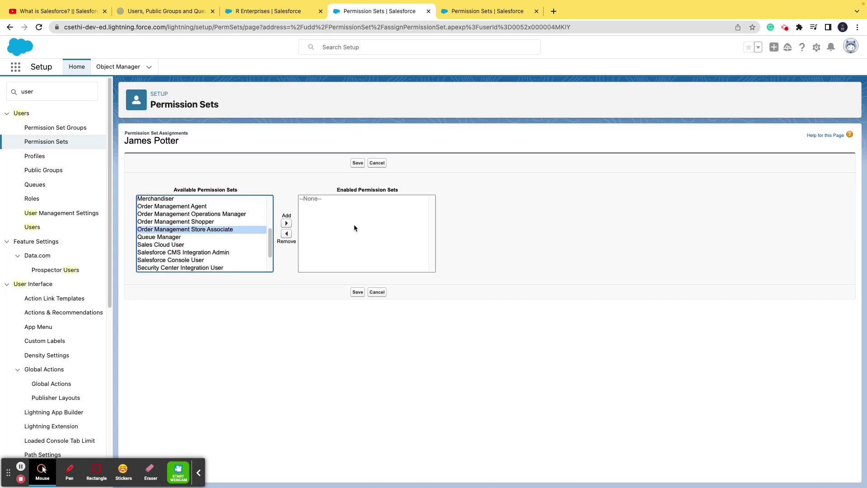
- Return to the Prezi presentation by way of the R Enterprises account and advance past the Public Groups slide to the overview
left_click(298, 12)
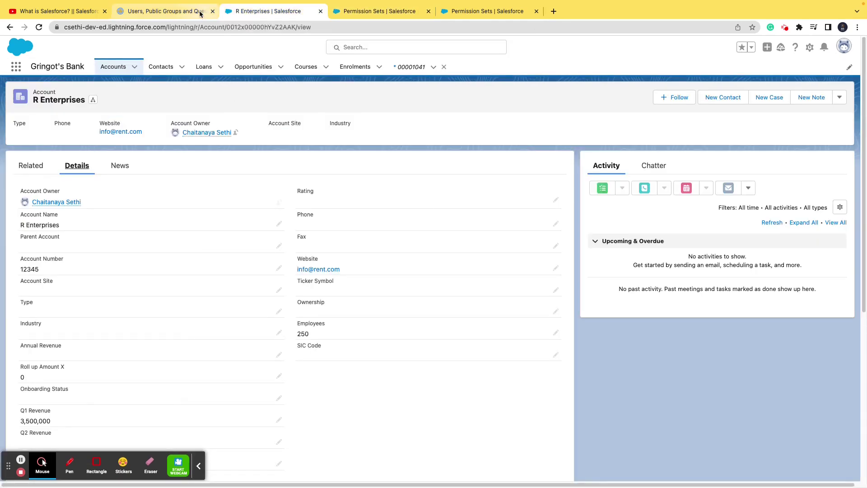
left_click(185, 14)
key("Right")
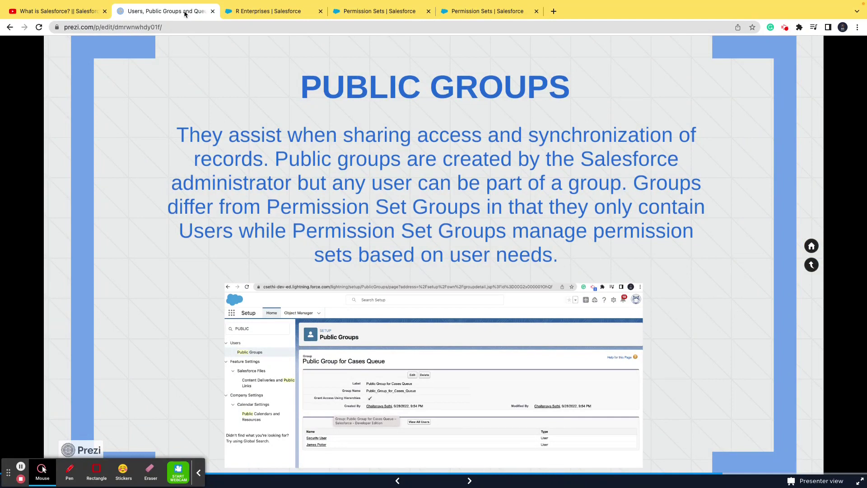
key("Right")
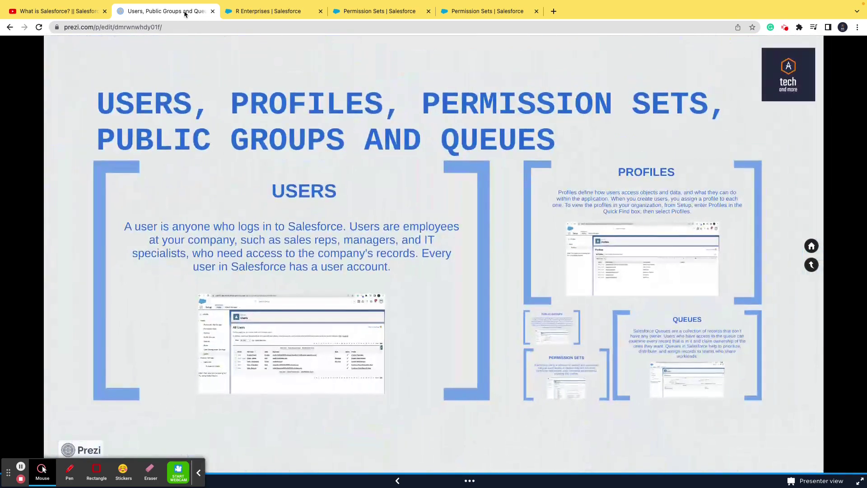